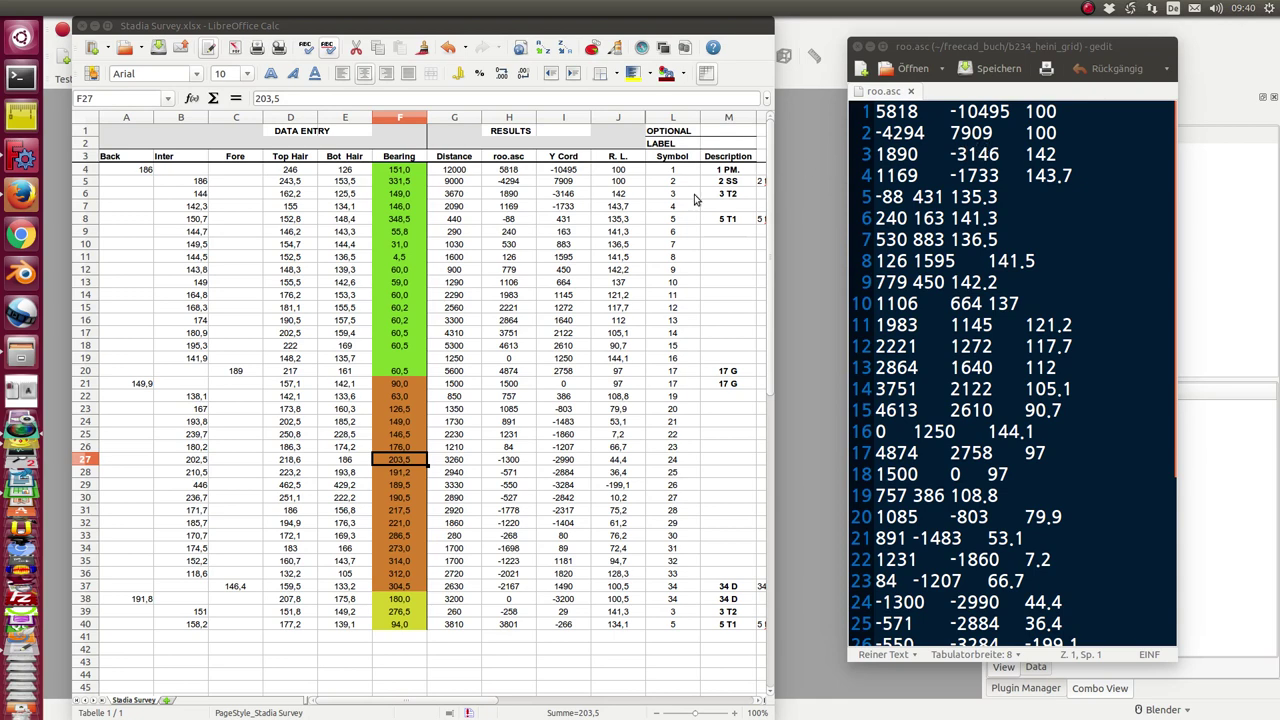
Select H3:J40, covering the roo.asc, Y Cord and R. L. columns down to row 40
{"action": "left_click", "coordinate": [507, 158]}
{"action": "left_click_drag", "start_coordinate": [507, 158], "coordinate": [508, 168]}
{"action": "key", "text": "shift+Down"}
{"action": "key", "text": "shift+Down"}
{"action": "key", "text": "shift+Down"}
{"action": "key", "text": "shift+Down"}
{"action": "key", "text": "shift+Down"}
{"action": "key", "text": "shift+Down"}
{"action": "key", "text": "shift+Down"}
{"action": "key", "text": "shift+Down"}
{"action": "key", "text": "shift+Down"}
{"action": "key", "text": "shift+Down"}
{"action": "key", "text": "shift+Down"}
{"action": "key", "text": "shift+Down"}
{"action": "key", "text": "shift+Down"}
{"action": "key", "text": "shift+Down"}
{"action": "key", "text": "shift+Down"}
{"action": "key", "text": "shift+Down"}
{"action": "key", "text": "shift+Down"}
{"action": "key", "text": "shift+Down"}
{"action": "key", "text": "shift+Down"}
{"action": "key", "text": "shift+Down"}
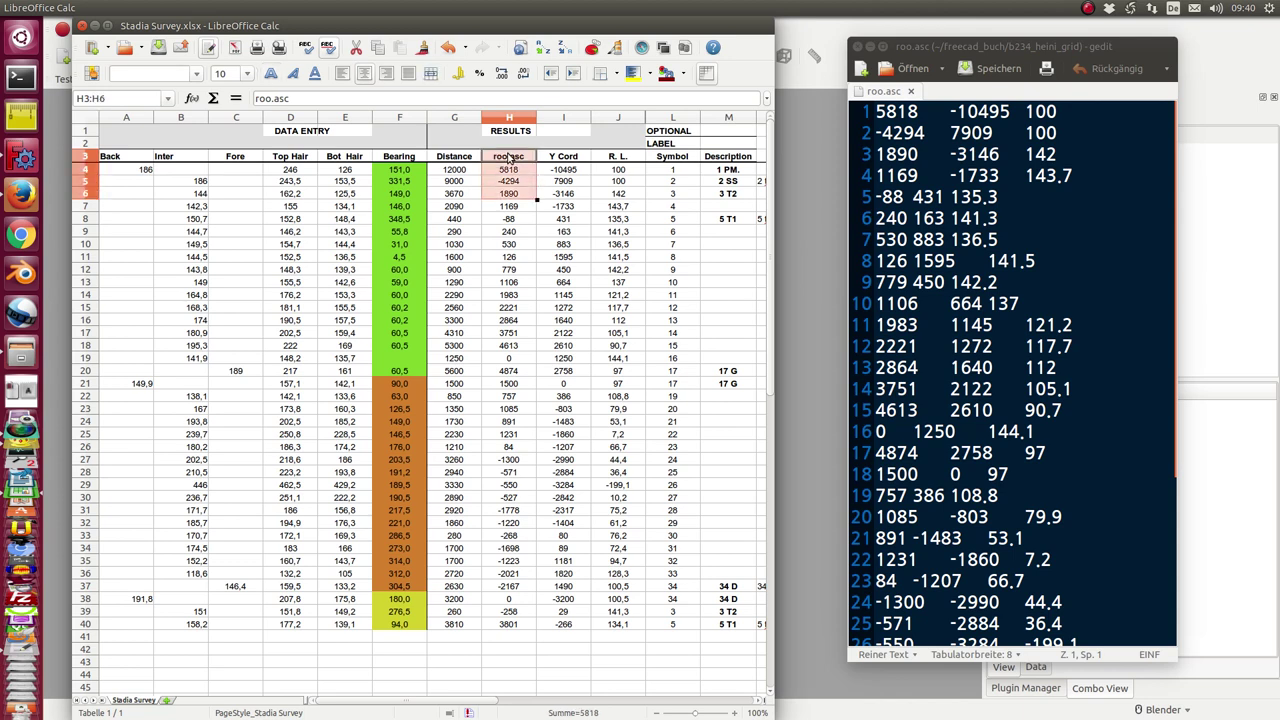
{"action": "key", "text": "shift+Down"}
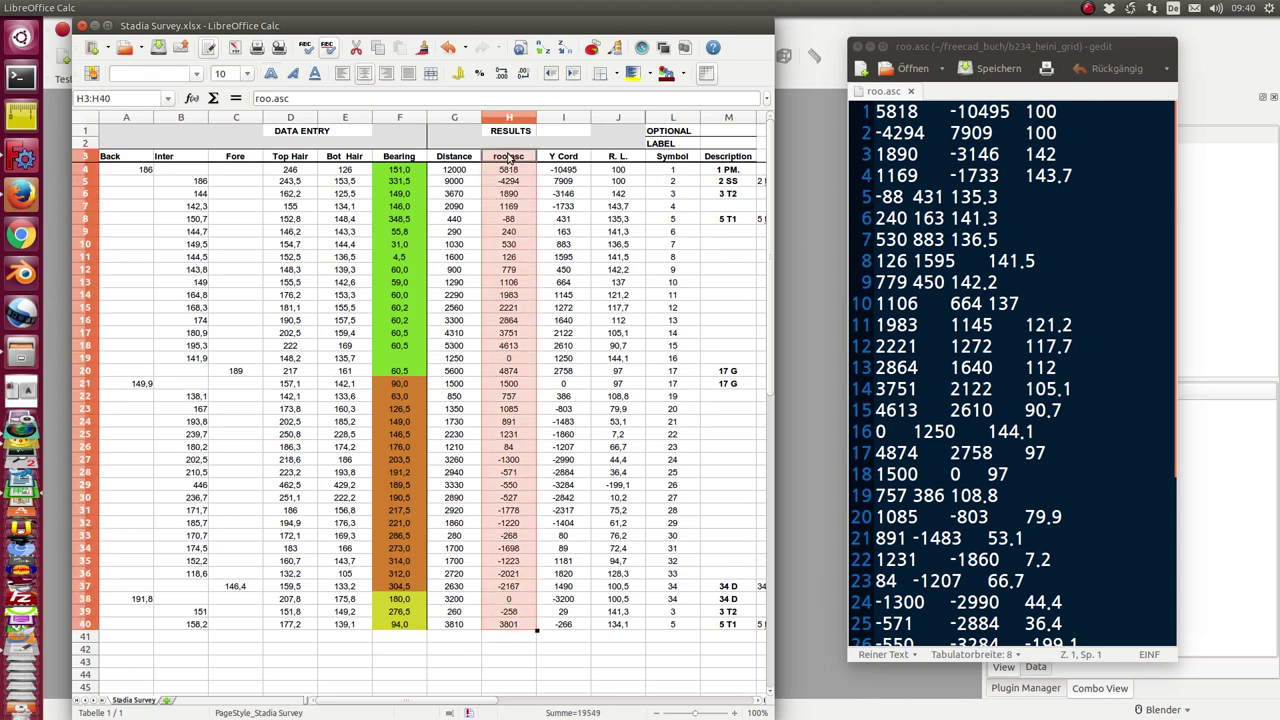
{"action": "key", "text": "shift+Right"}
{"action": "key", "text": "shift+Right"}
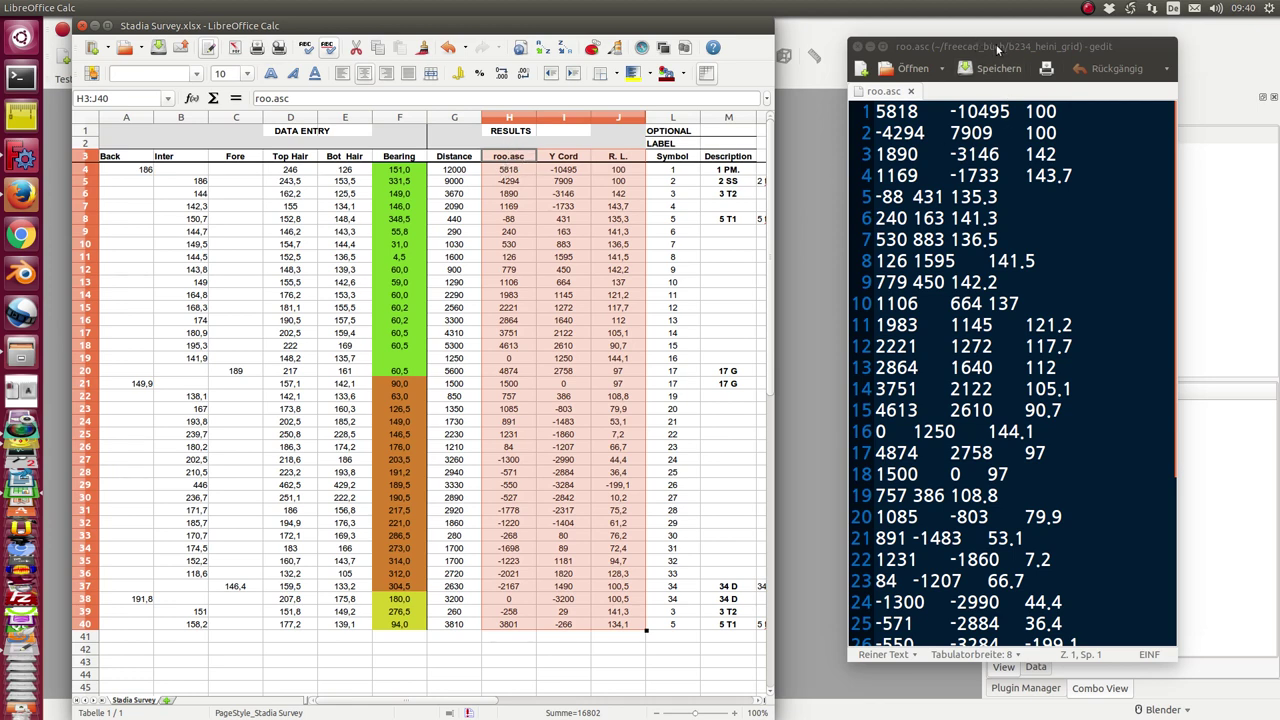
{"action": "left_click_drag", "start_coordinate": [1008, 50], "coordinate": [967, 37]}
Review the roo.asc point list in gedit, then bring the spreadsheet window forward
{"action": "left_click", "coordinate": [1047, 178]}
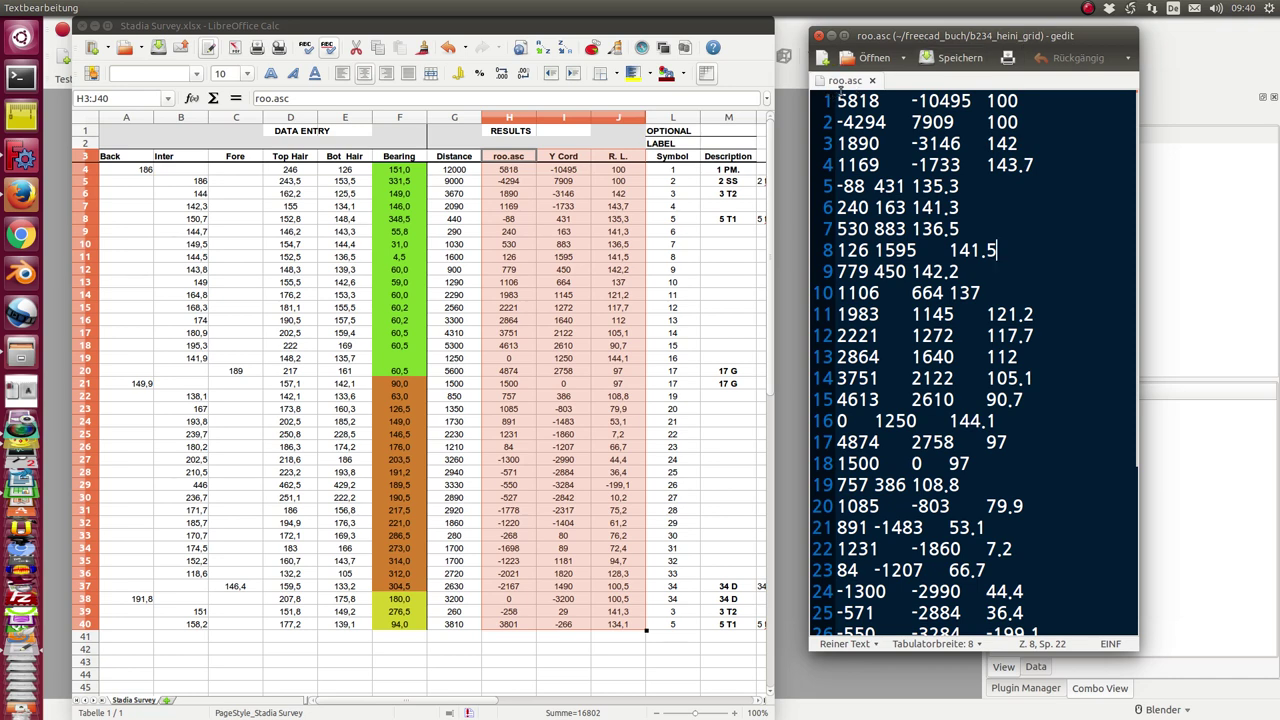
{"action": "left_click", "coordinate": [93, 28]}
Minimise the spreadsheet and start a Geo Data Elevation Grid from the roo.asc points file
{"action": "left_click", "coordinate": [93, 28]}
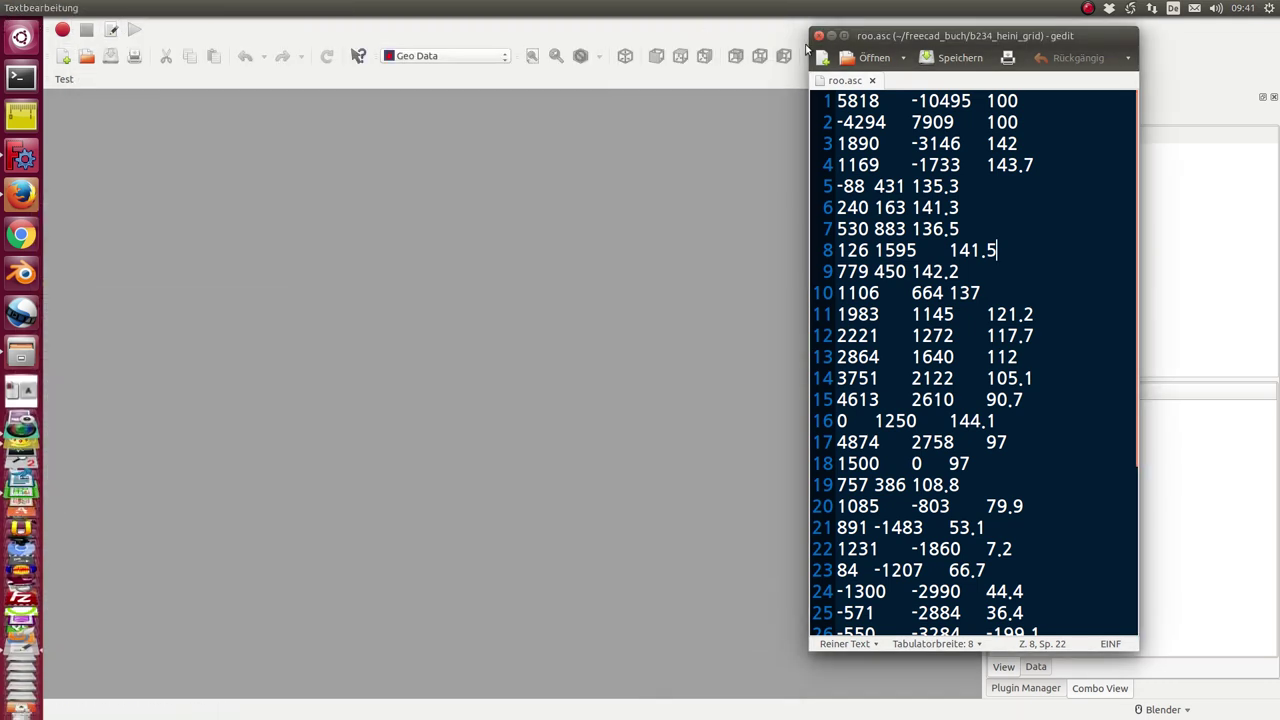
{"action": "left_click", "coordinate": [671, 166]}
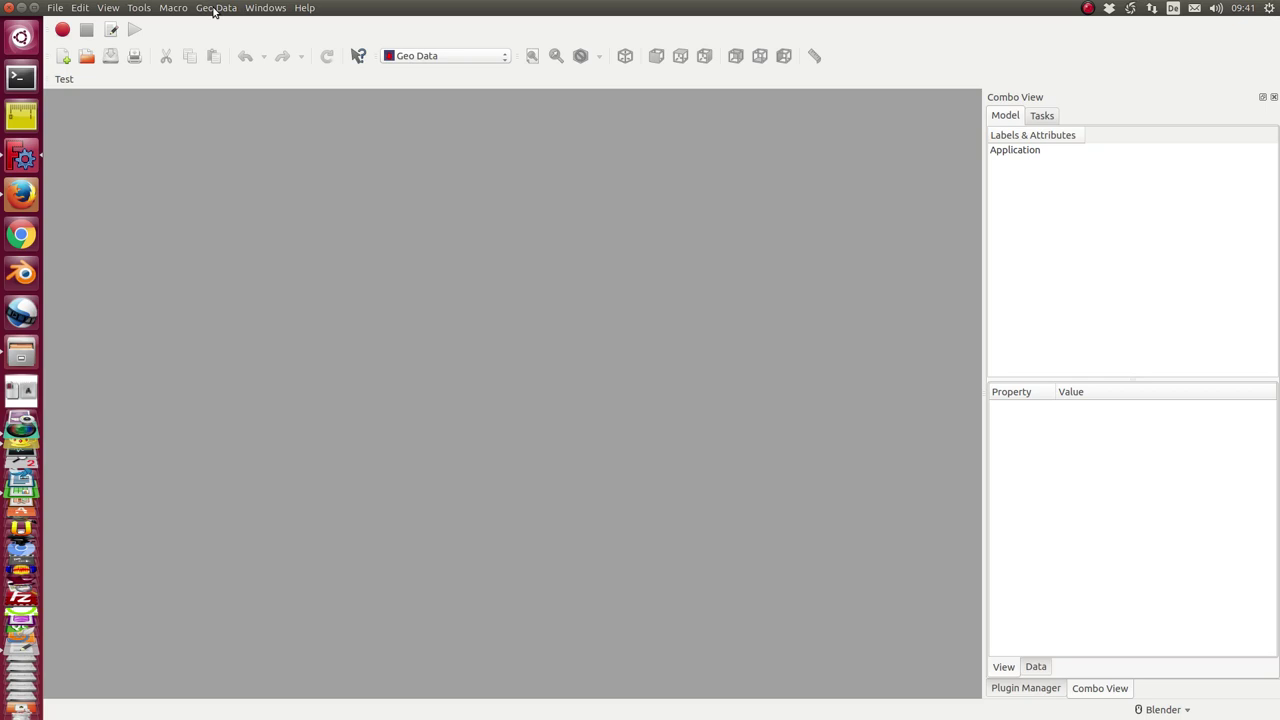
{"action": "left_click", "coordinate": [213, 12]}
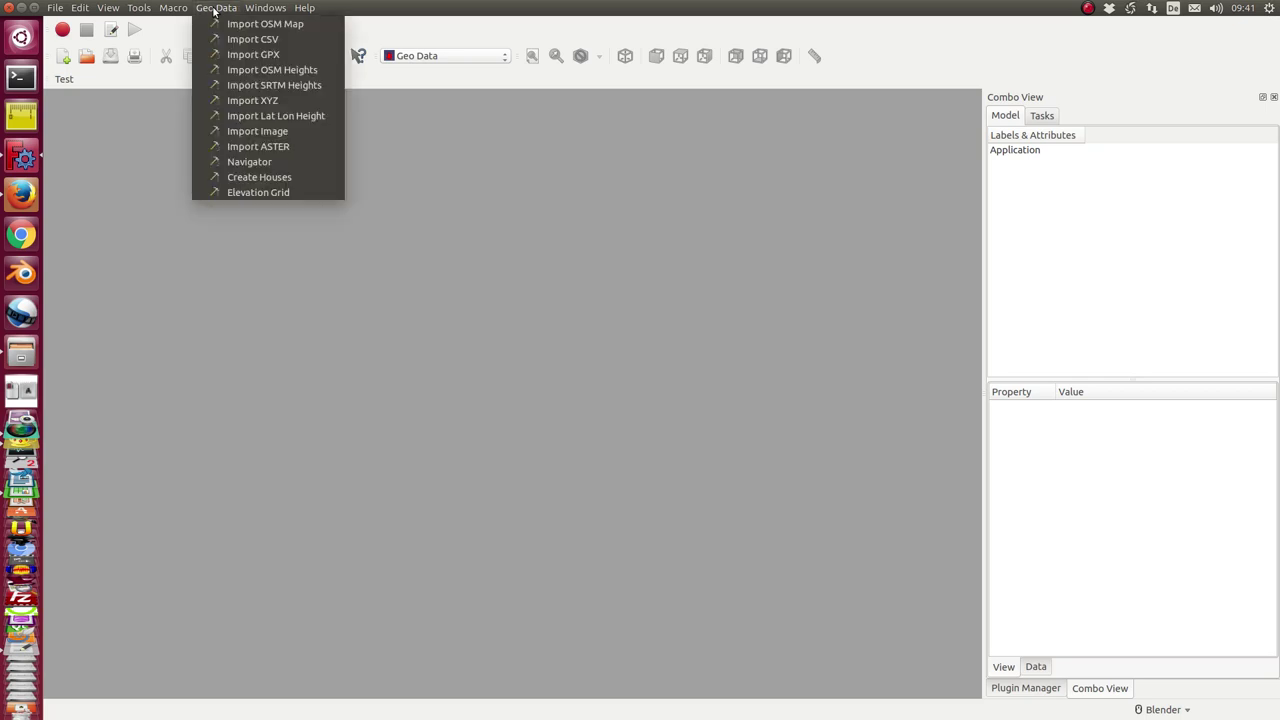
{"action": "left_click", "coordinate": [259, 193]}
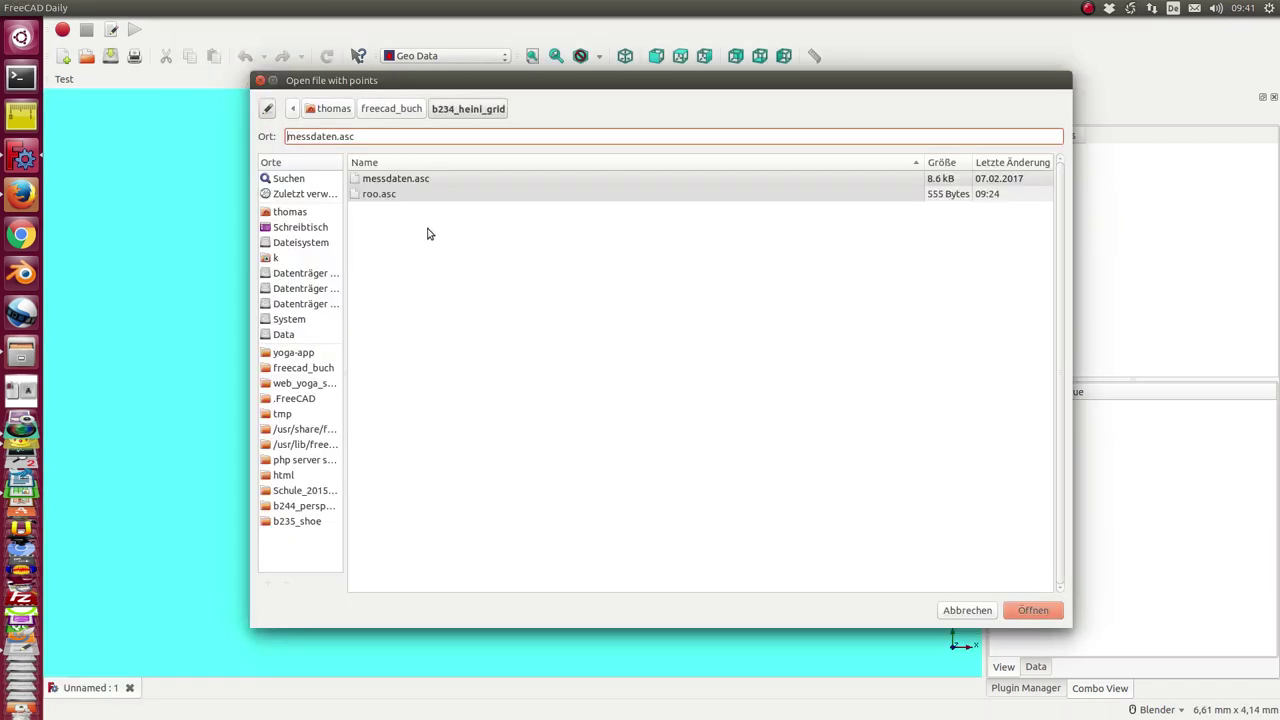
{"action": "left_click", "coordinate": [380, 194]}
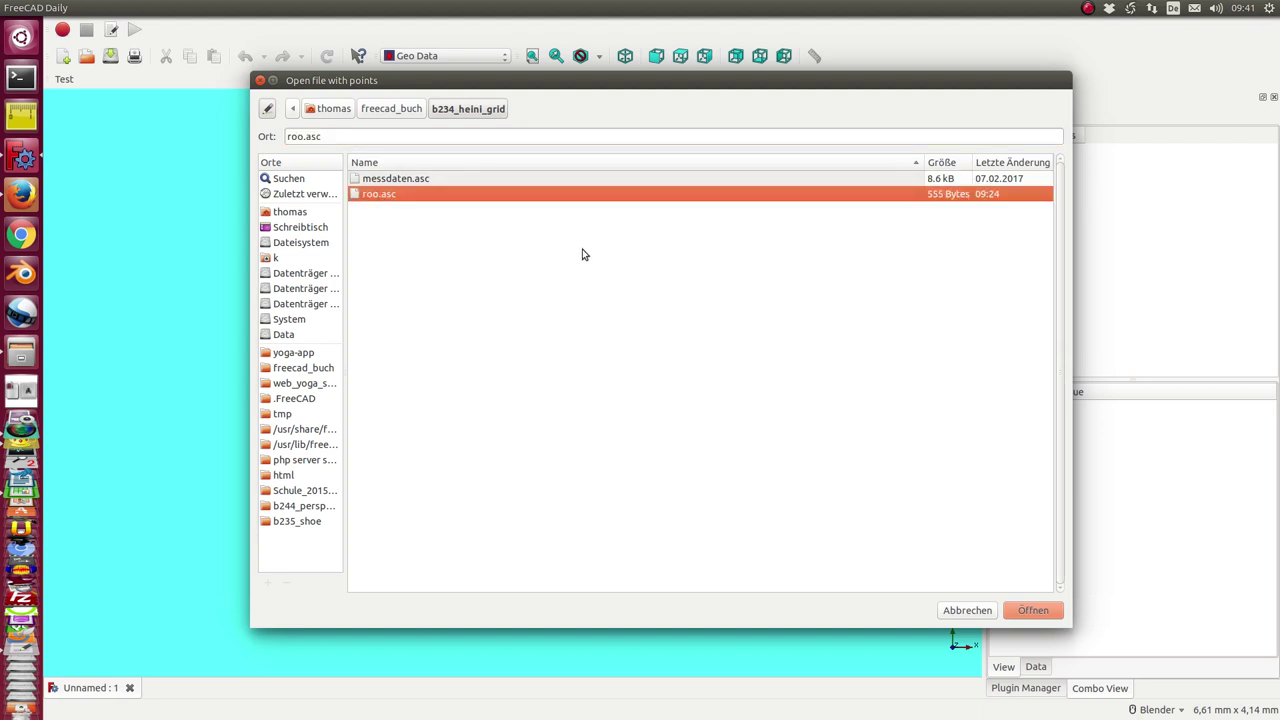
{"action": "left_click", "coordinate": [1031, 611]}
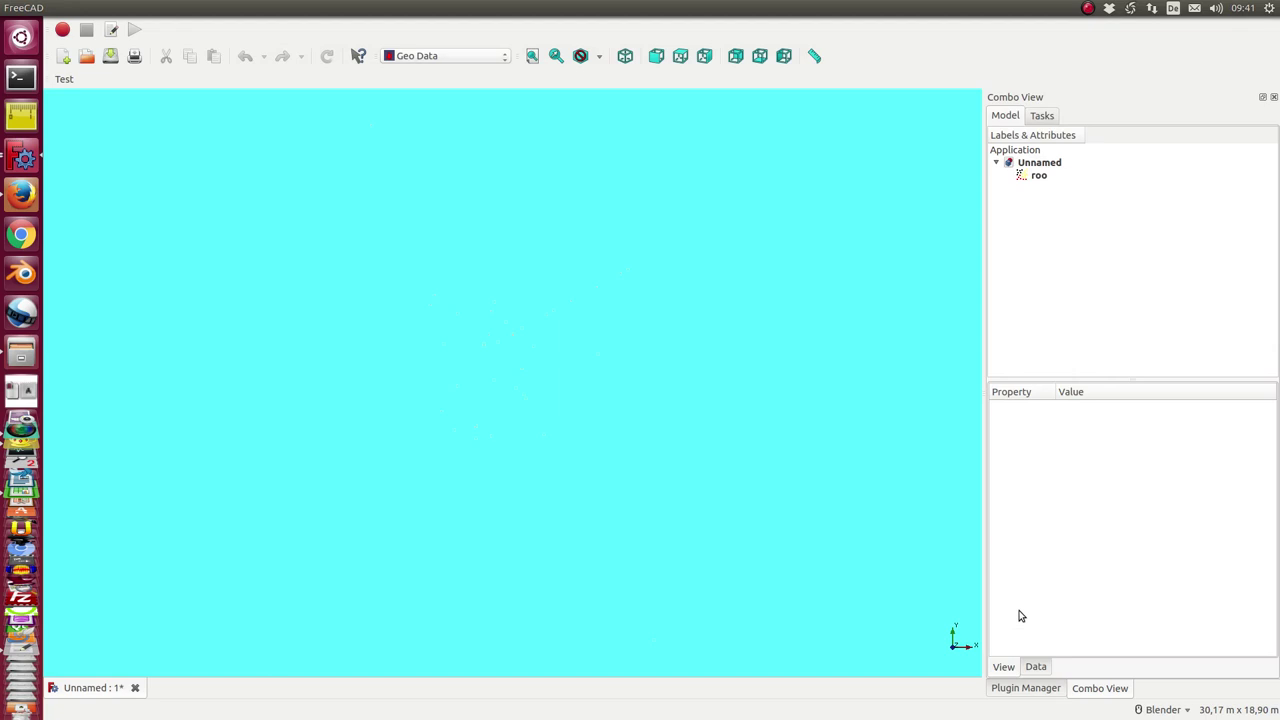
Choose the linear model with z-scale factor 1, and enable show Matplot and show colors
{"action": "left_click_drag", "start_coordinate": [1220, 386], "coordinate": [463, 130]}
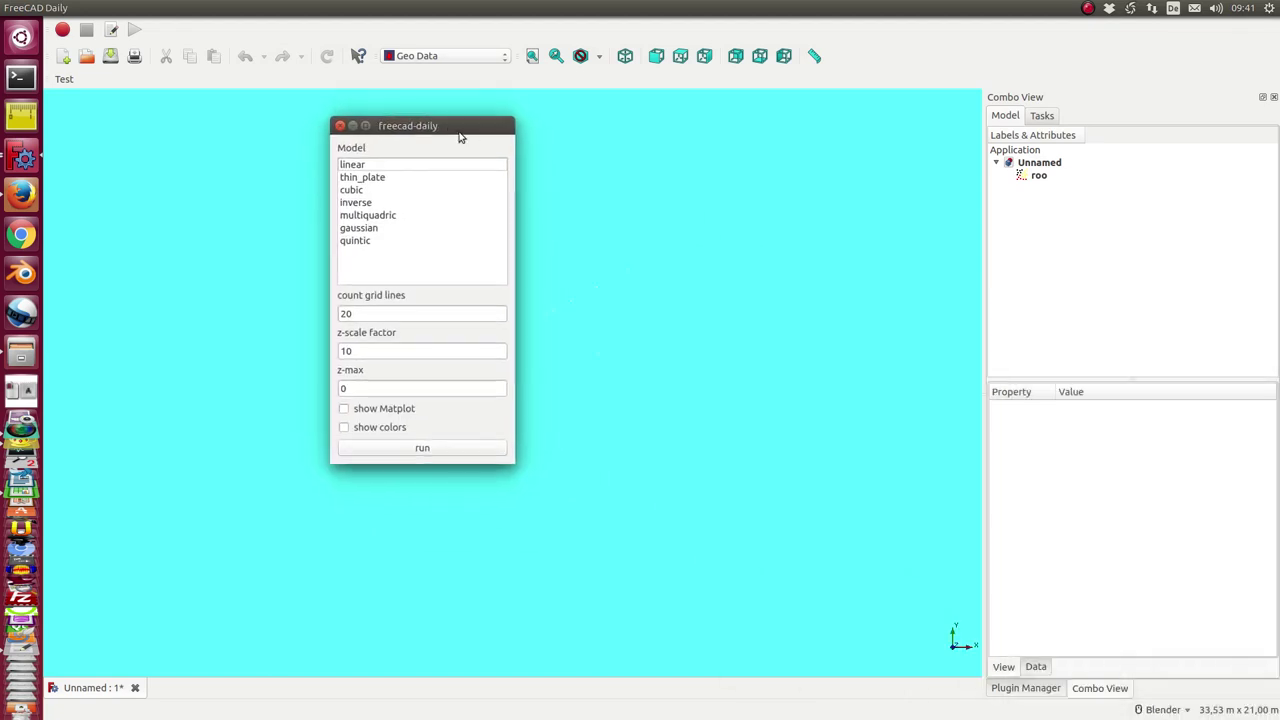
{"action": "left_click", "coordinate": [352, 166]}
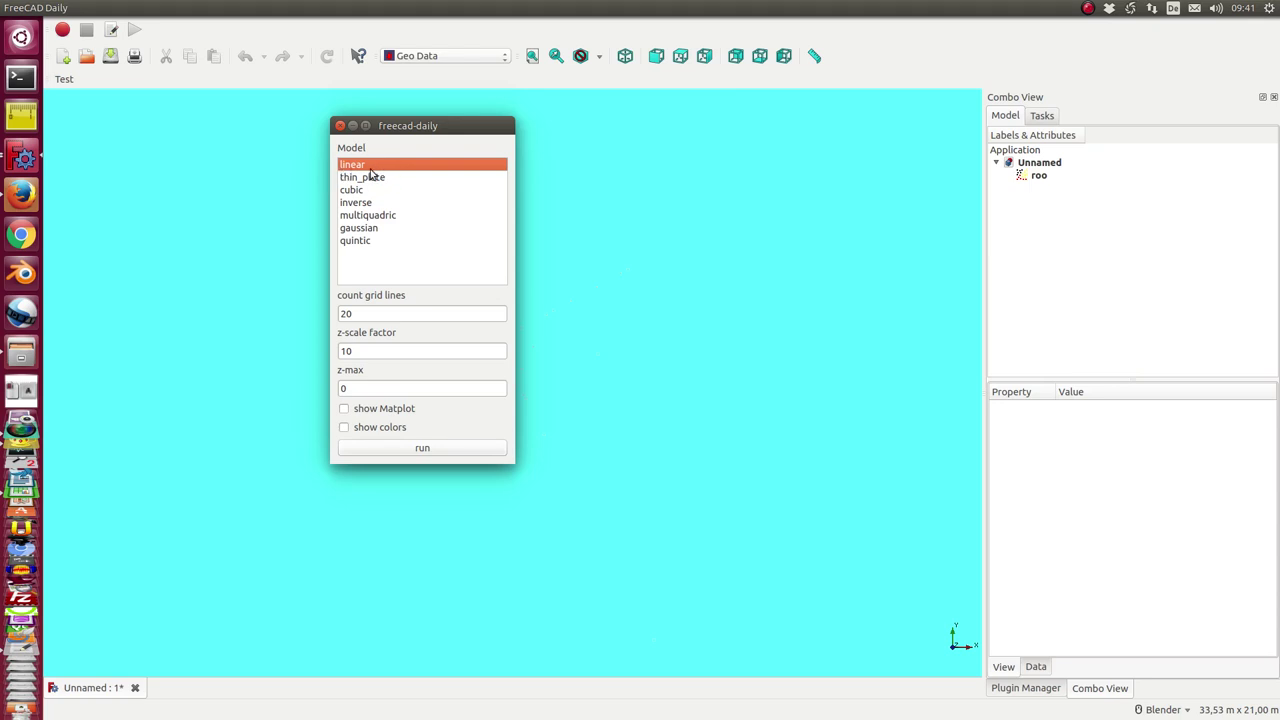
{"action": "left_click_drag", "start_coordinate": [367, 352], "coordinate": [305, 347]}
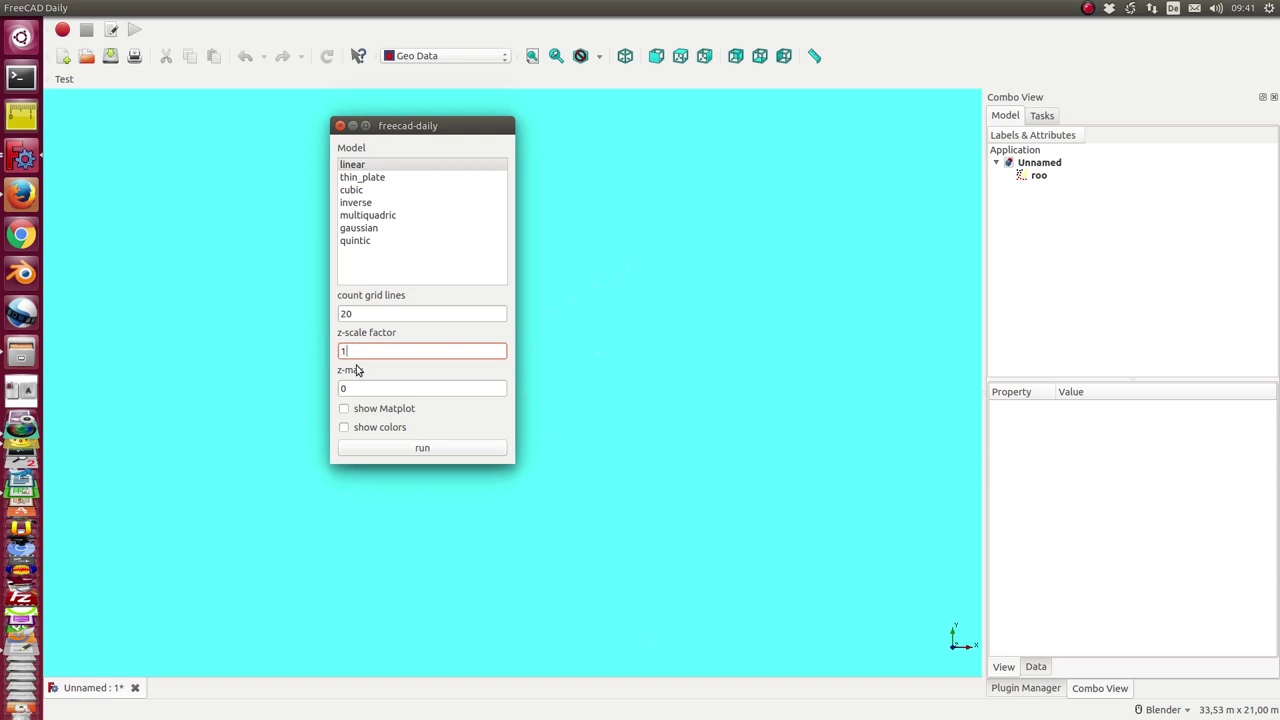
{"action": "left_click", "coordinate": [344, 409]}
{"action": "left_click", "coordinate": [342, 431]}
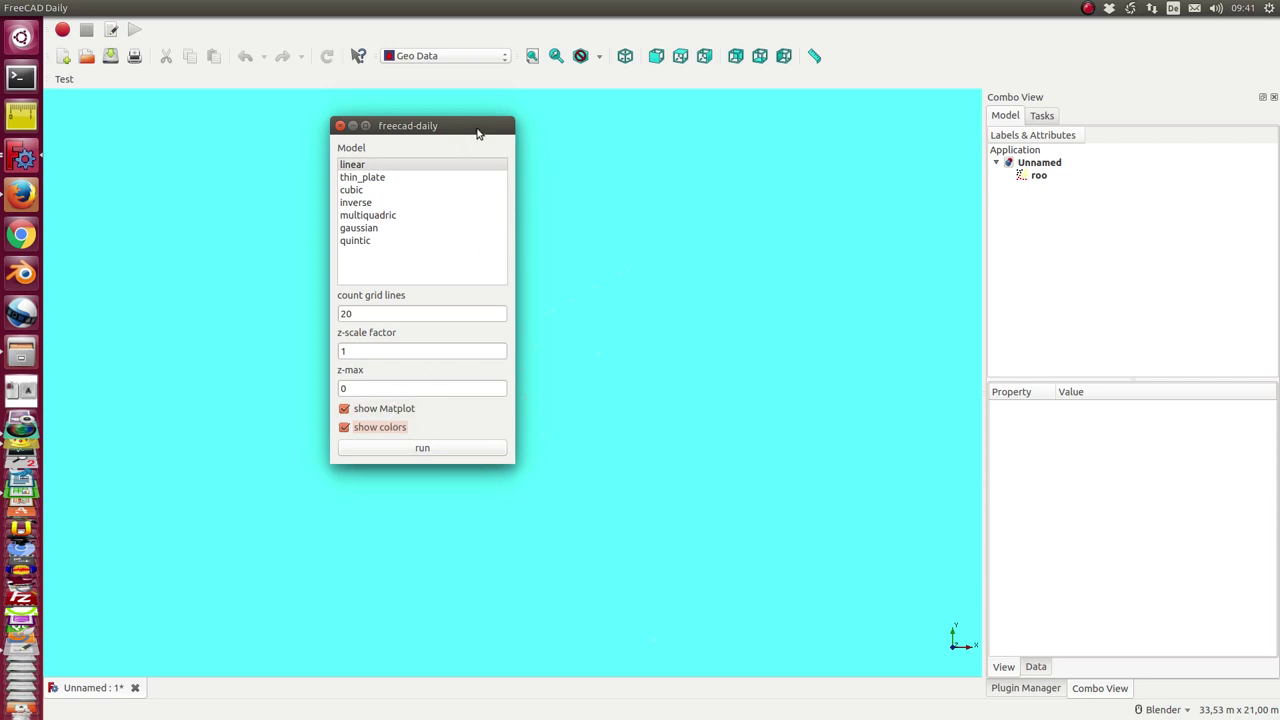
{"action": "left_click_drag", "start_coordinate": [481, 130], "coordinate": [333, 129]}
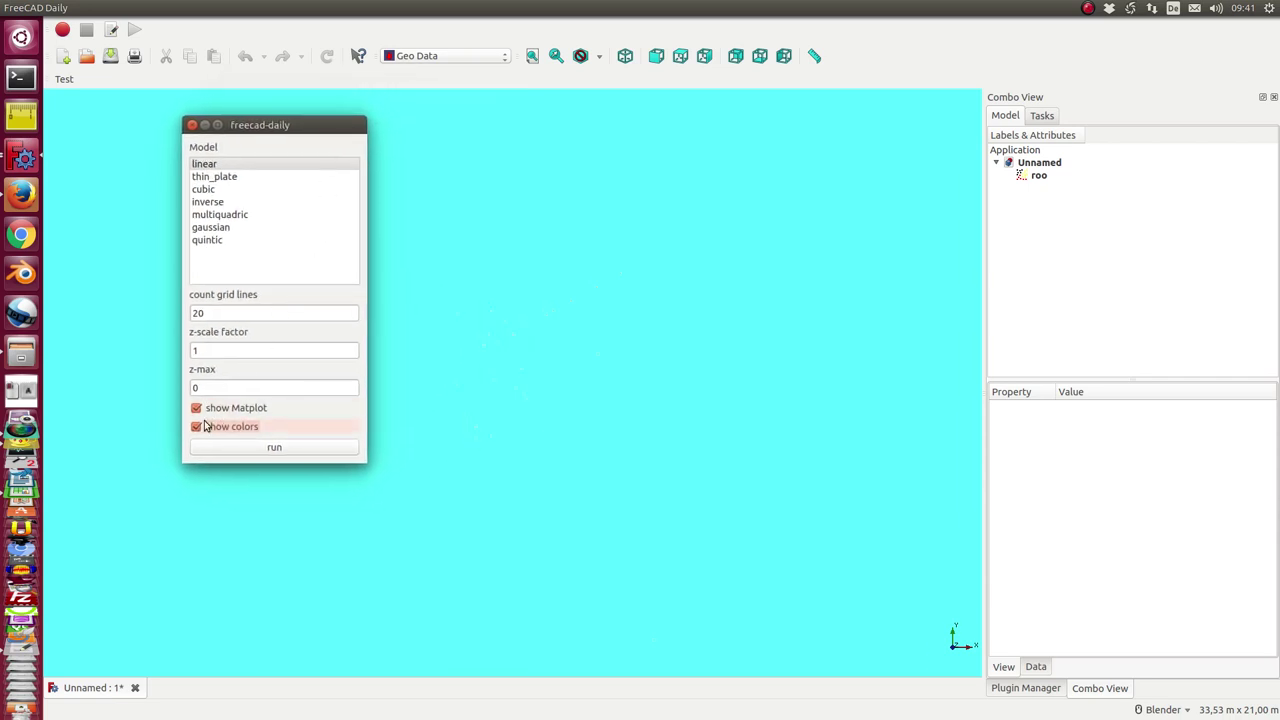
Run the linear interpolation, close the Figure 1 contour plot, and tilt the coloured surface
{"action": "left_click", "coordinate": [274, 449]}
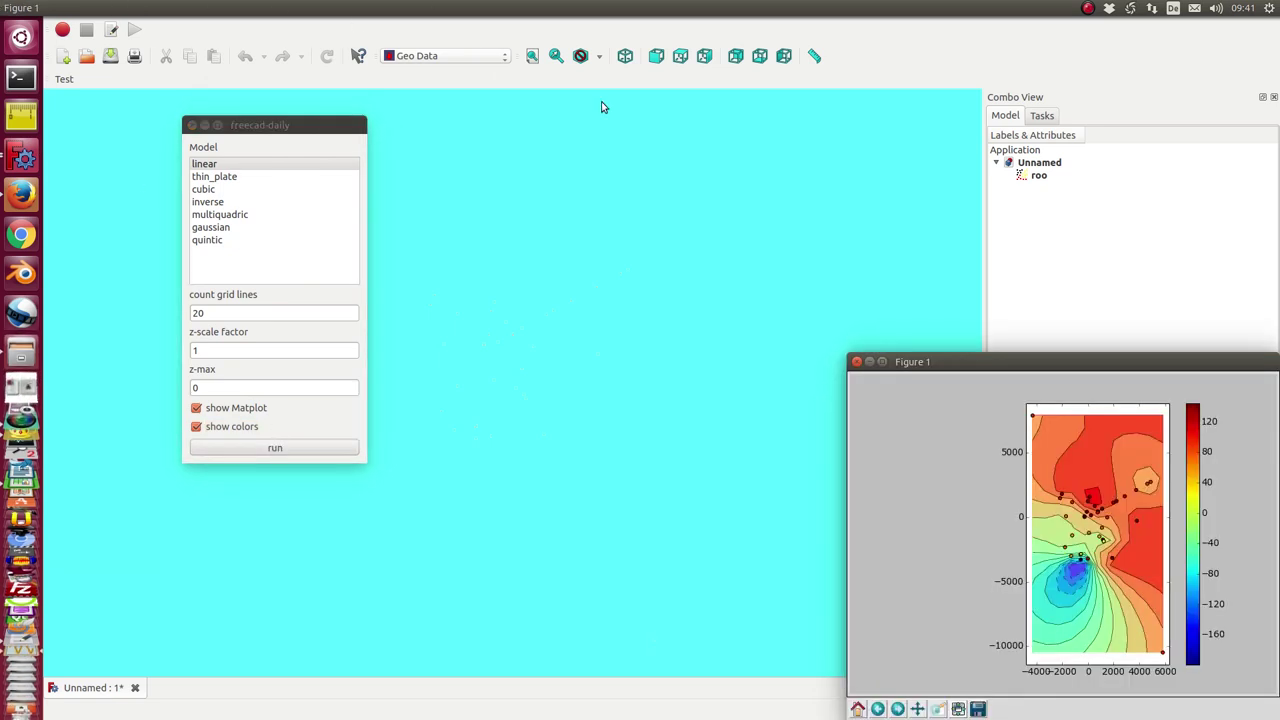
{"action": "left_click_drag", "start_coordinate": [997, 361], "coordinate": [583, 112]}
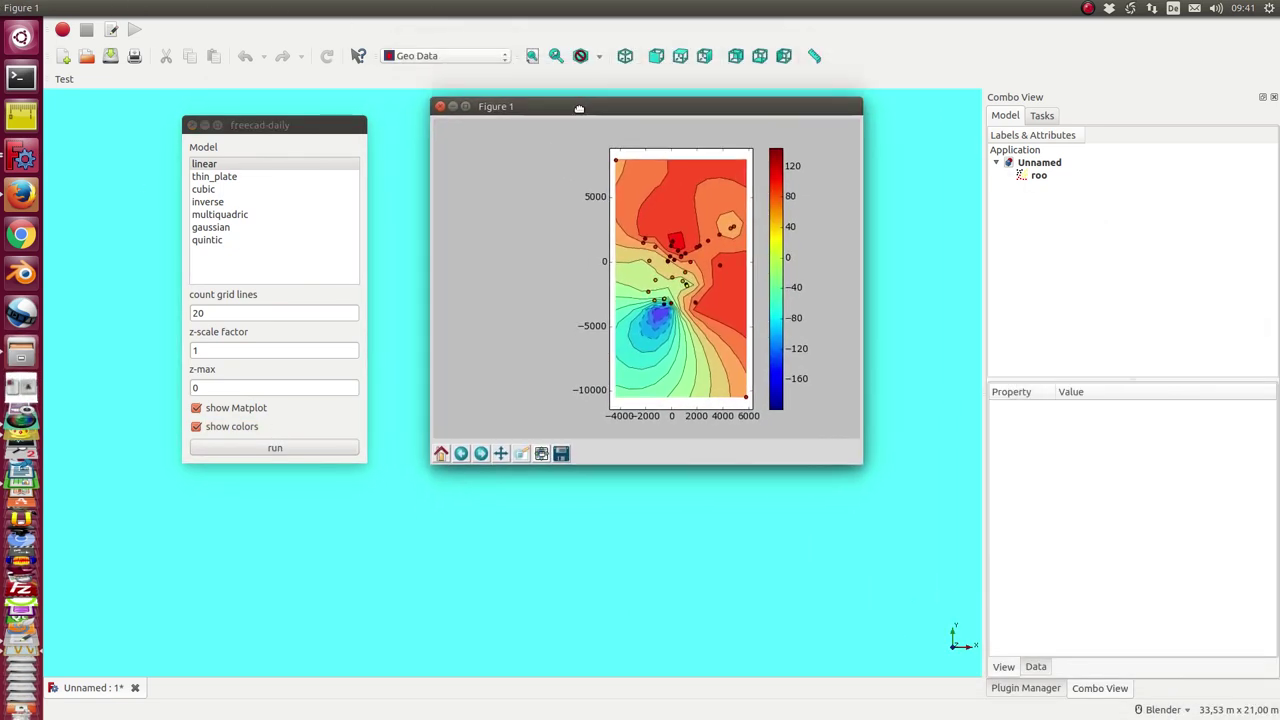
{"action": "left_click", "coordinate": [441, 113]}
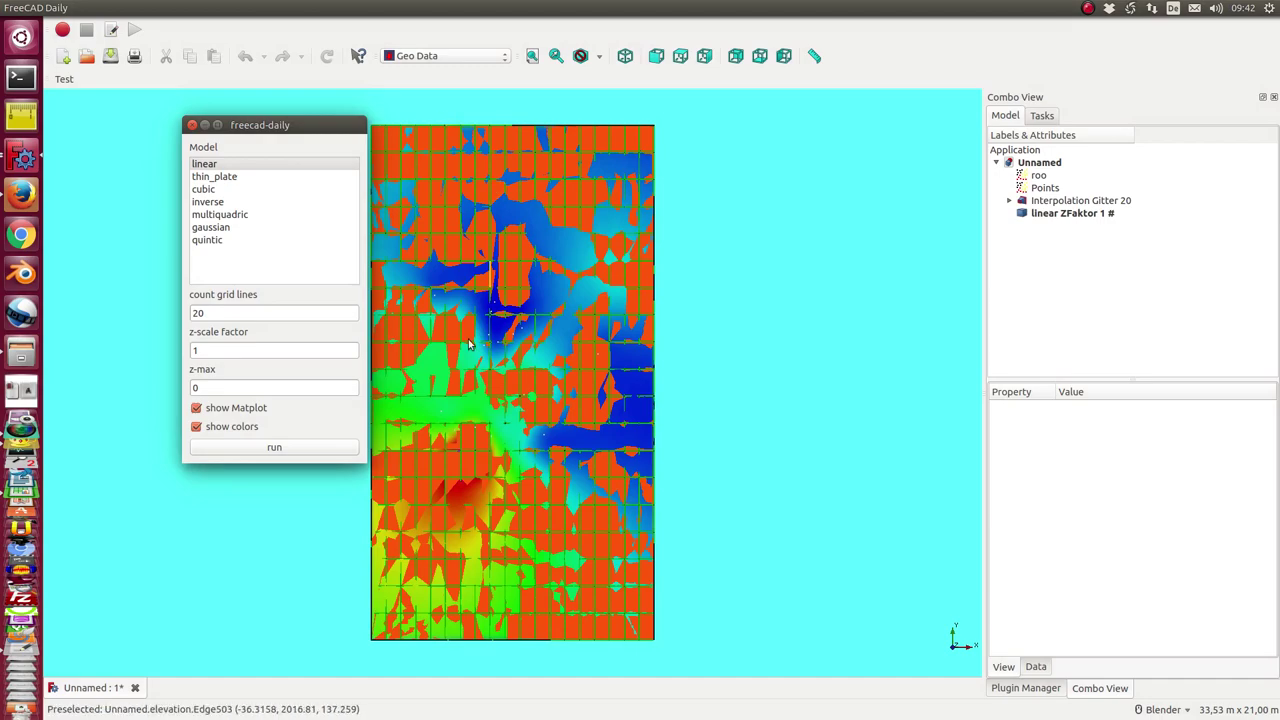
{"action": "left_click_drag", "start_coordinate": [588, 537], "coordinate": [838, 206]}
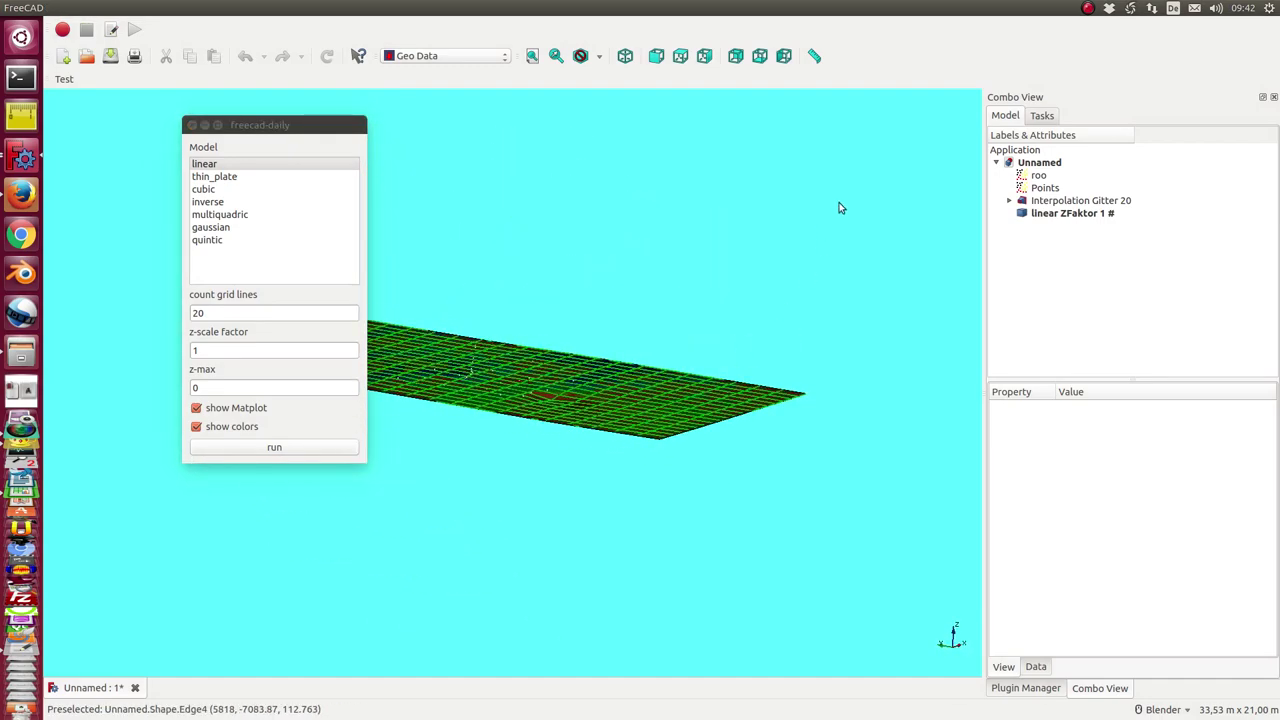
Hide the Points object and the linear ZFaktor 1 # surface, then reselect roo
{"action": "left_click", "coordinate": [1038, 176]}
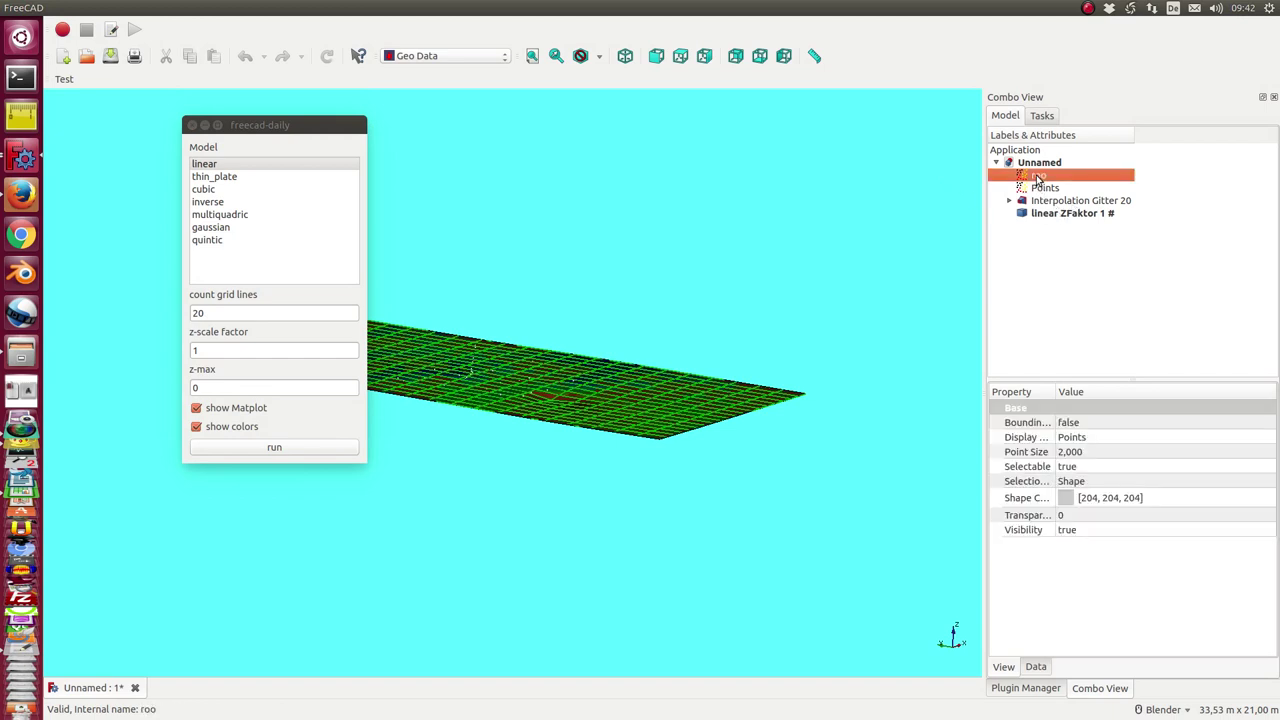
{"action": "left_click", "coordinate": [1045, 187]}
{"action": "key", "text": "space"}
{"action": "left_click", "coordinate": [1052, 213]}
{"action": "key", "text": "space"}
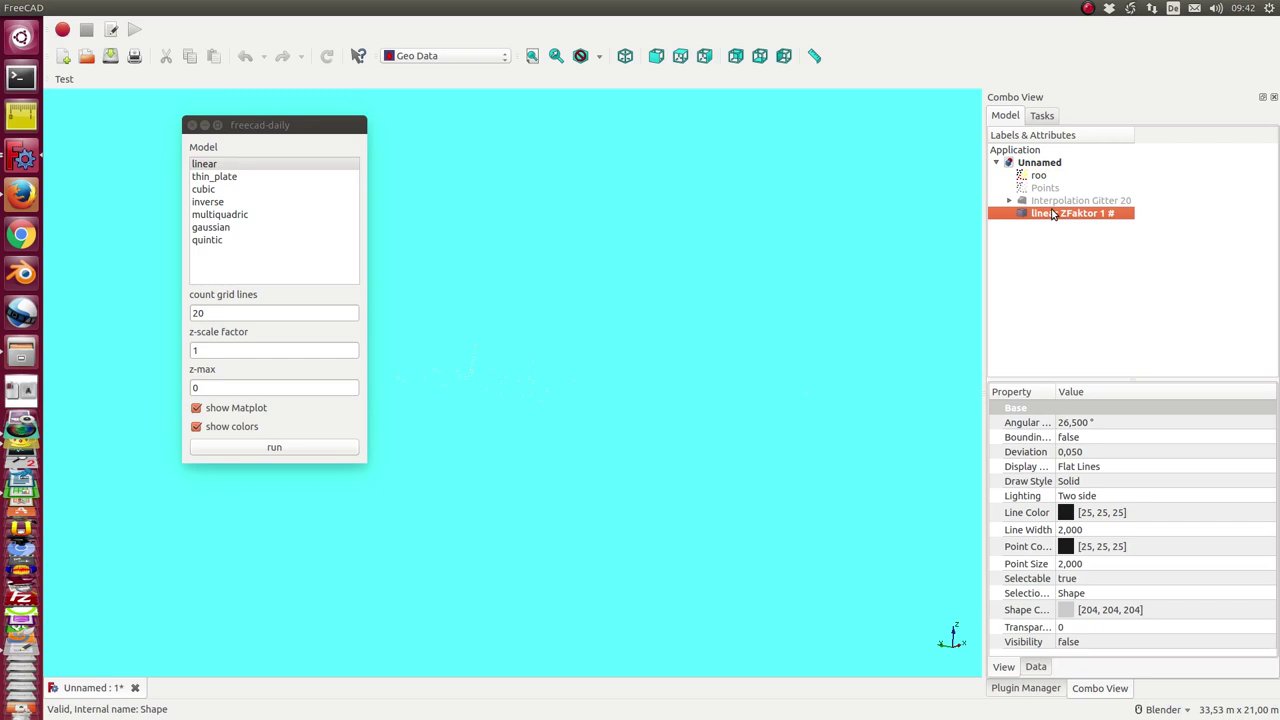
{"action": "left_click", "coordinate": [731, 357]}
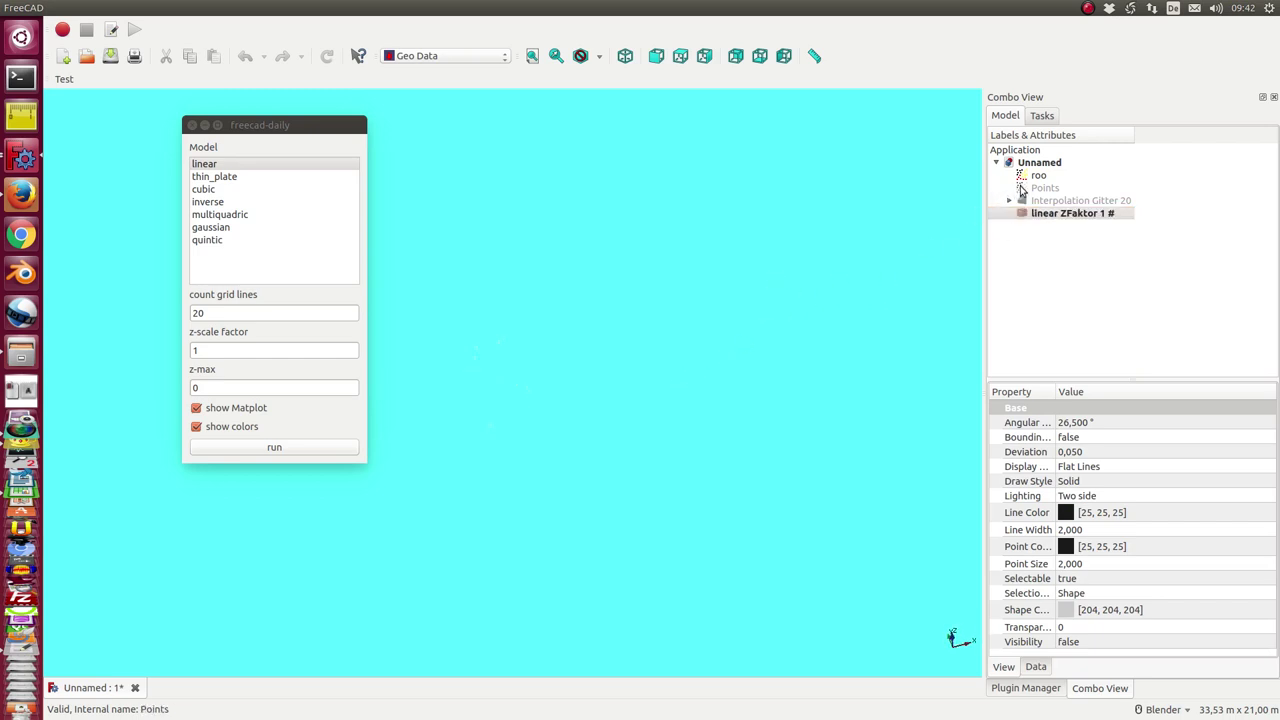
{"action": "left_click", "coordinate": [1038, 176]}
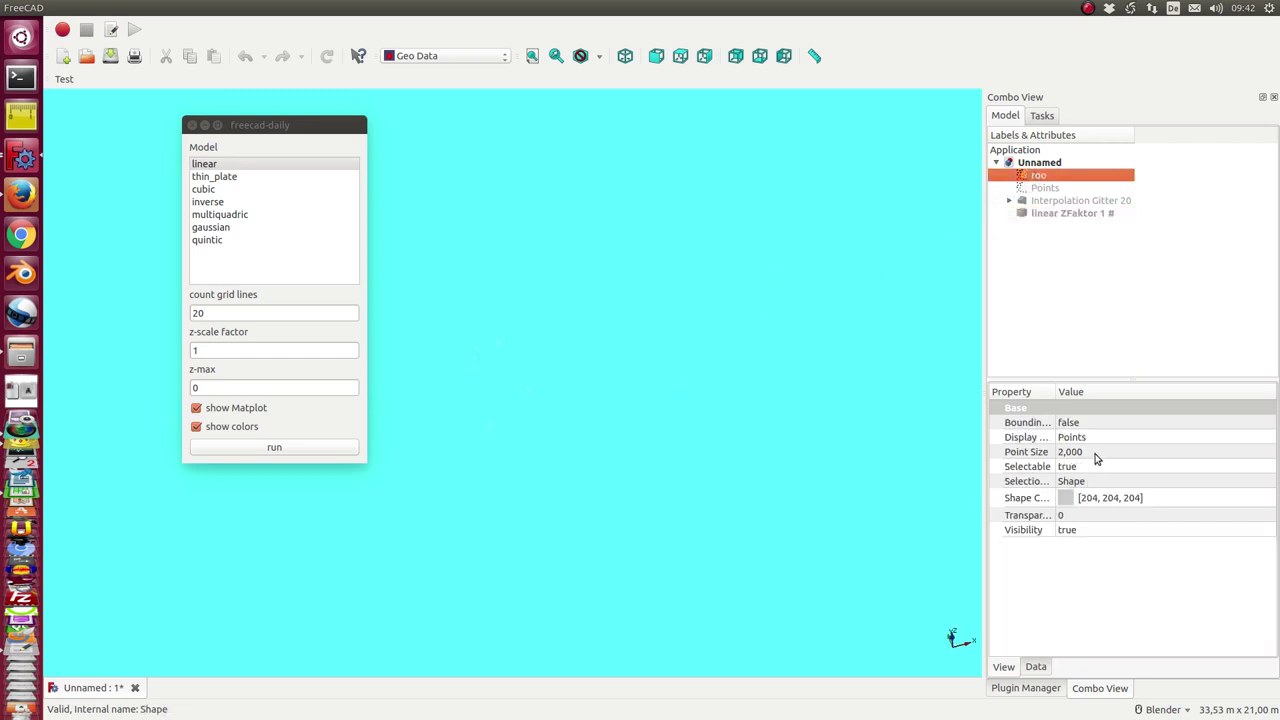
Colour the roo points blue and view them from the top and front
{"action": "left_click", "coordinate": [1098, 499]}
{"action": "left_click", "coordinate": [1096, 500]}
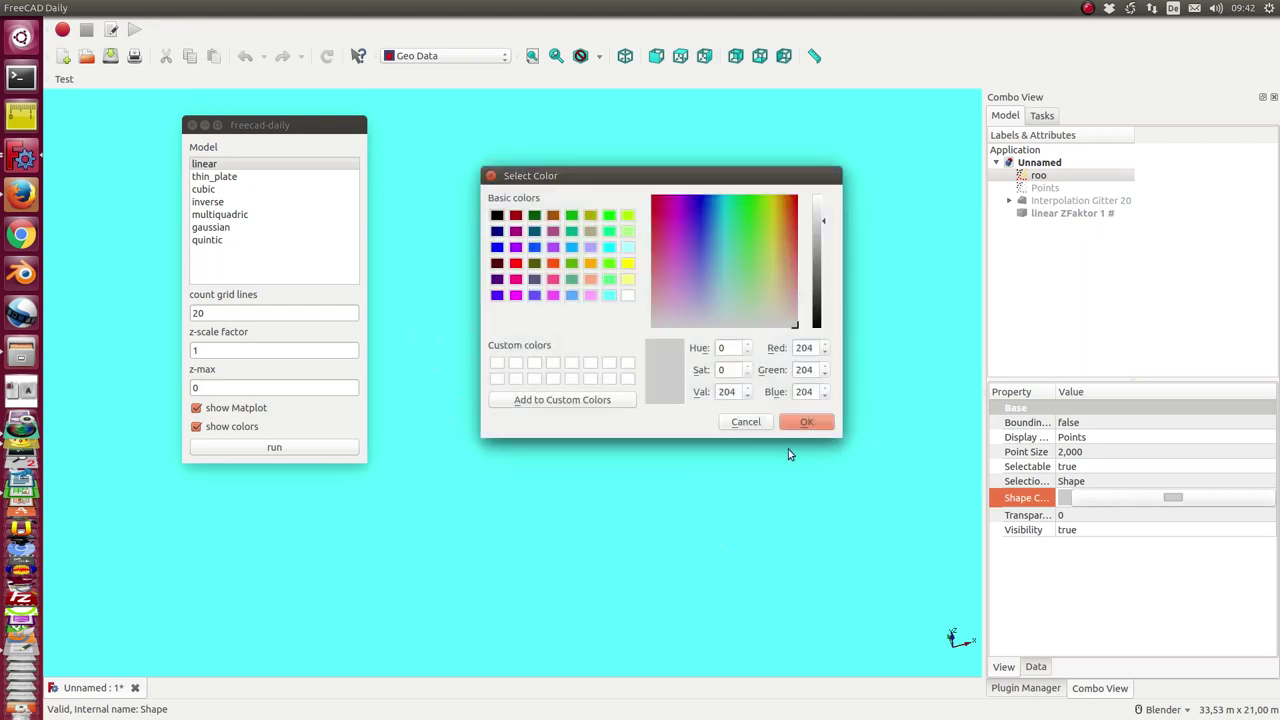
{"action": "left_click", "coordinate": [497, 248]}
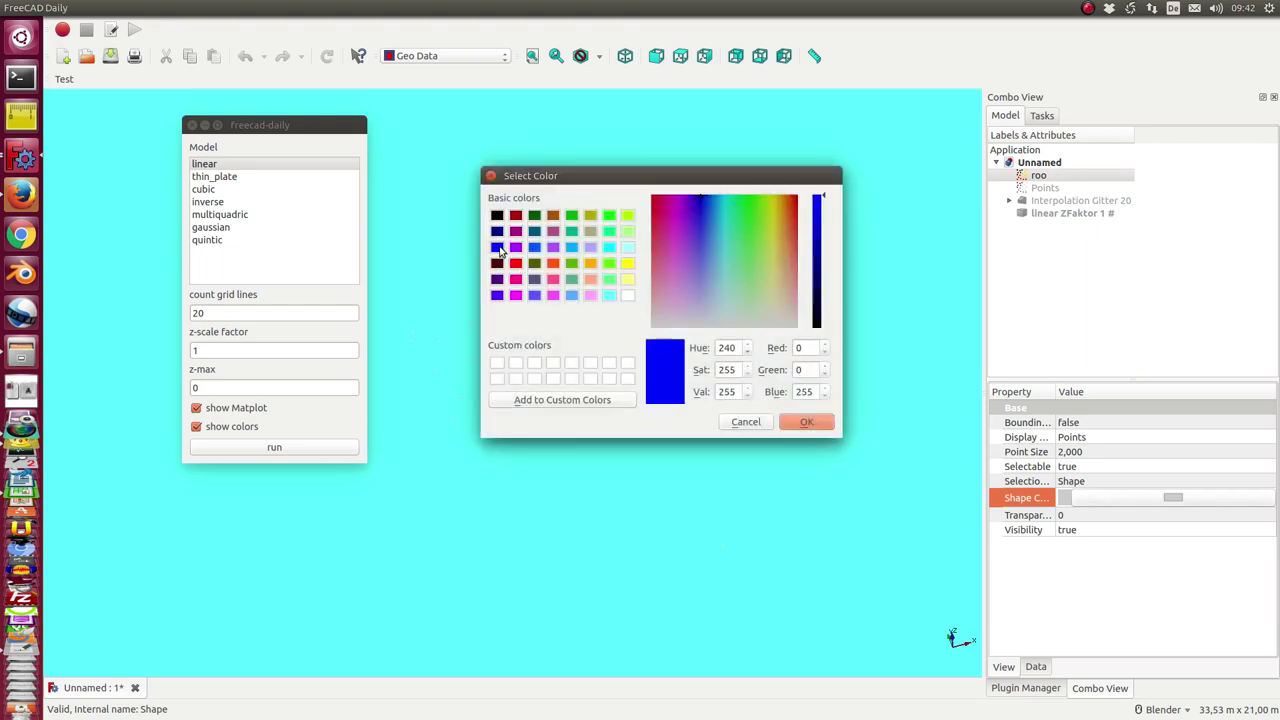
{"action": "left_click", "coordinate": [807, 424]}
{"action": "left_click_drag", "start_coordinate": [671, 368], "coordinate": [752, 312]}
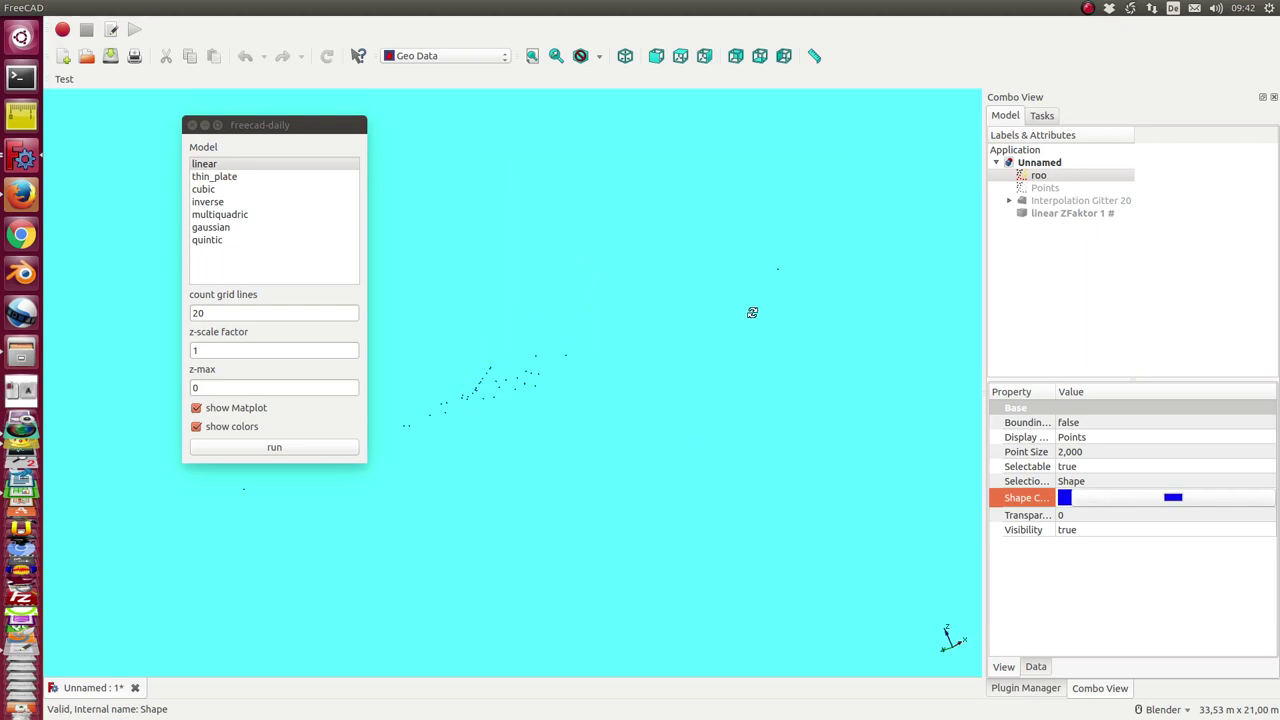
{"action": "key", "text": "2"}
{"action": "key", "text": "1"}
Colour the Points object spring green
{"action": "left_click", "coordinate": [1050, 188]}
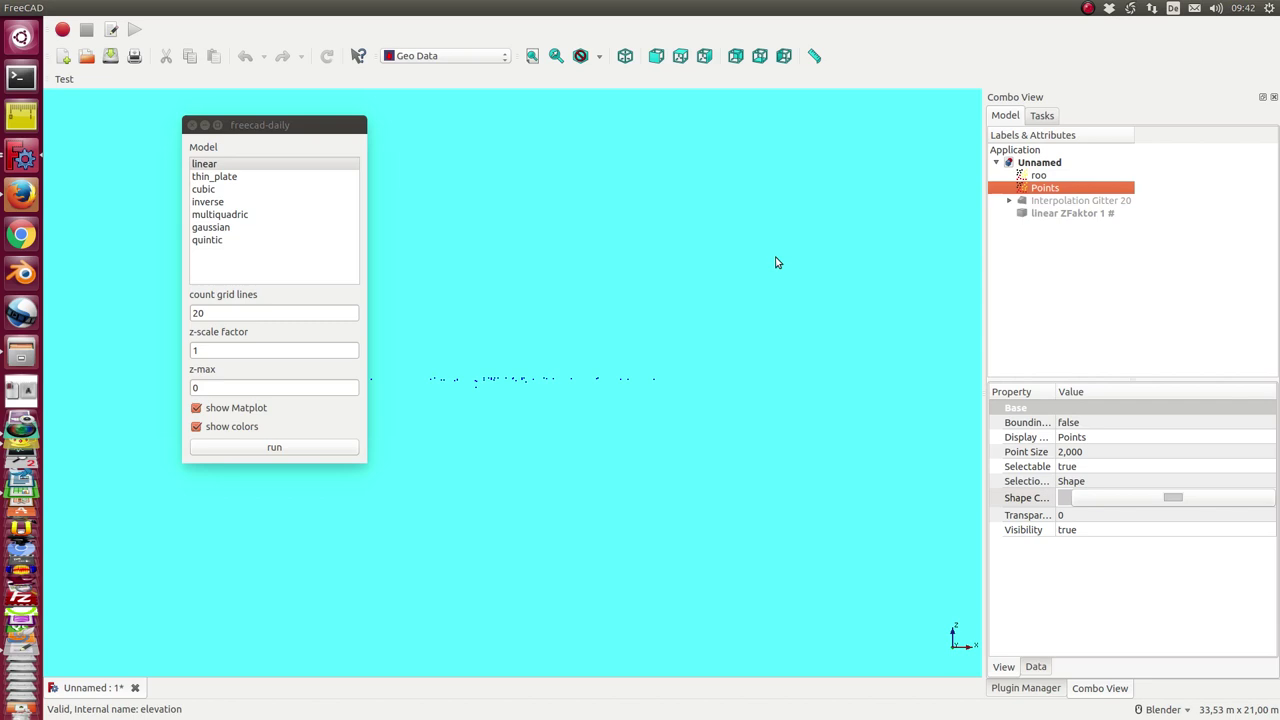
{"action": "left_click", "coordinate": [1122, 498]}
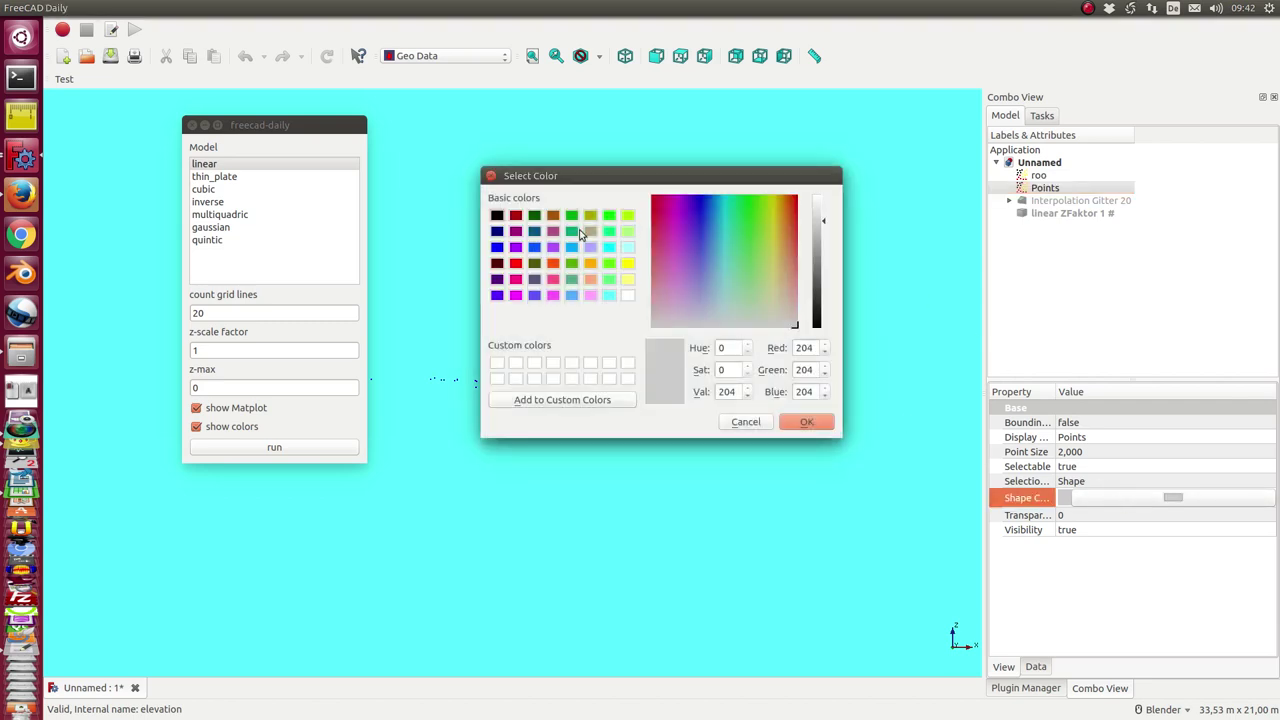
{"action": "left_click", "coordinate": [613, 236]}
{"action": "left_click", "coordinate": [806, 421]}
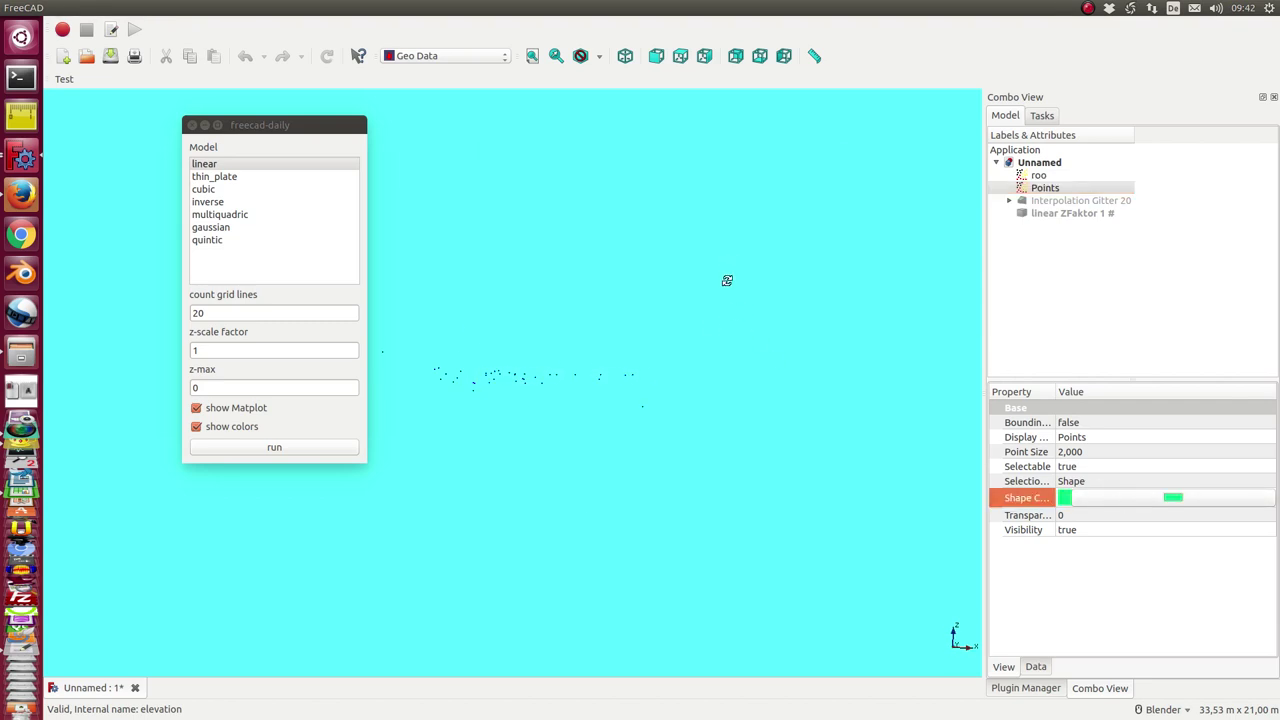
{"action": "left_click_drag", "start_coordinate": [726, 280], "coordinate": [683, 369]}
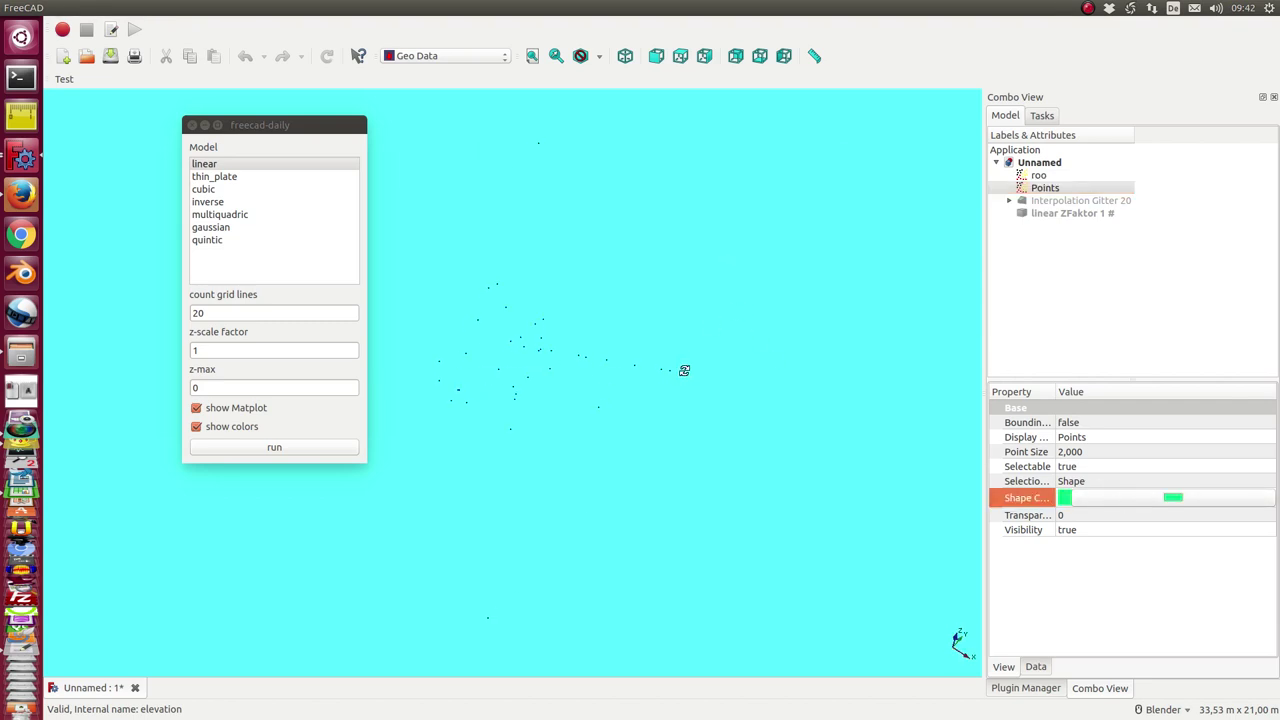
Set the survey points' Point Size to 6
{"action": "left_click", "coordinate": [1114, 451]}
{"action": "scroll", "coordinate": [1114, 451], "scroll_direction": "up", "scroll_amount": 1}
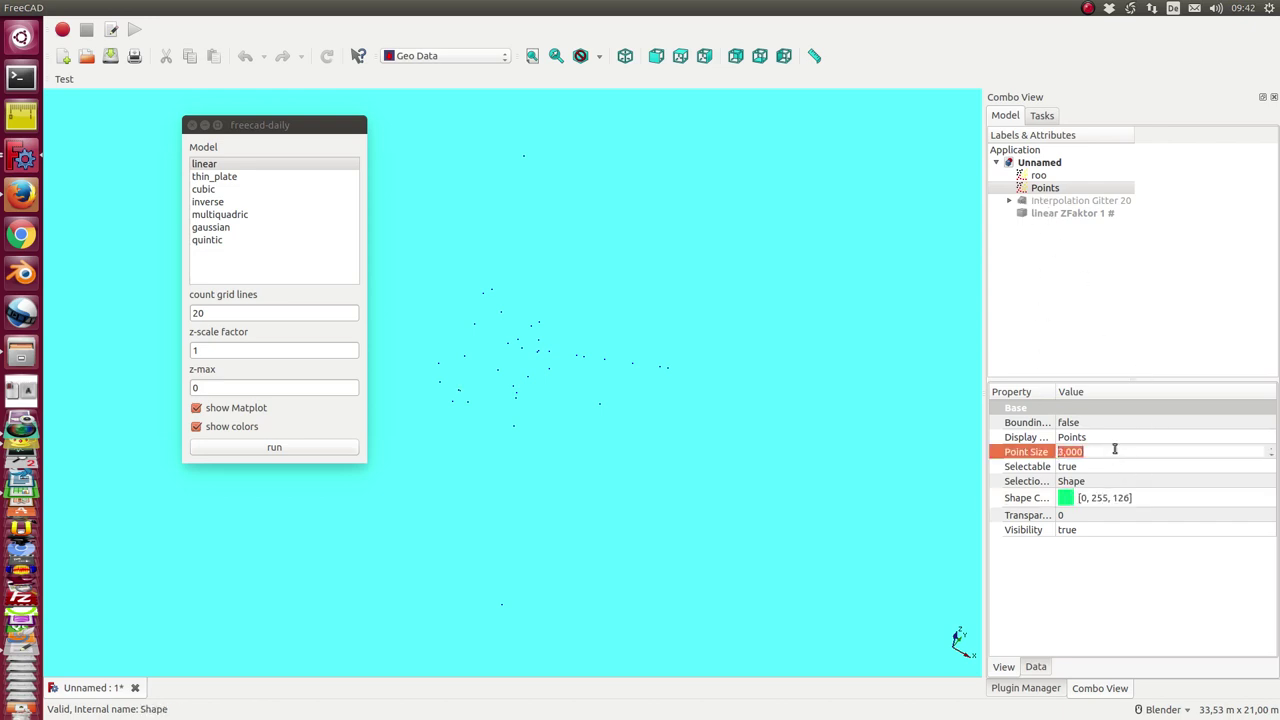
{"action": "left_click_drag", "start_coordinate": [857, 477], "coordinate": [783, 449]}
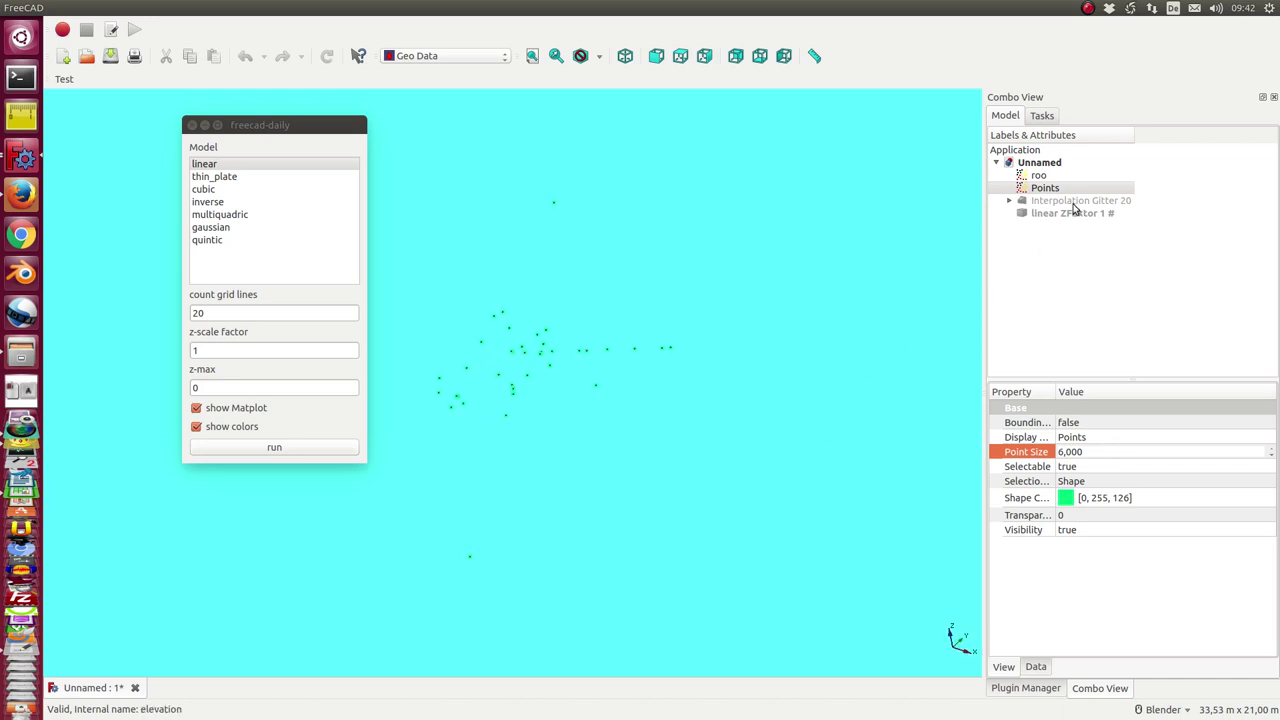
{"action": "left_click_drag", "start_coordinate": [700, 323], "coordinate": [809, 309]}
Show Interpolation Gitter 20 and view it from directly above
{"action": "left_click", "coordinate": [1060, 205]}
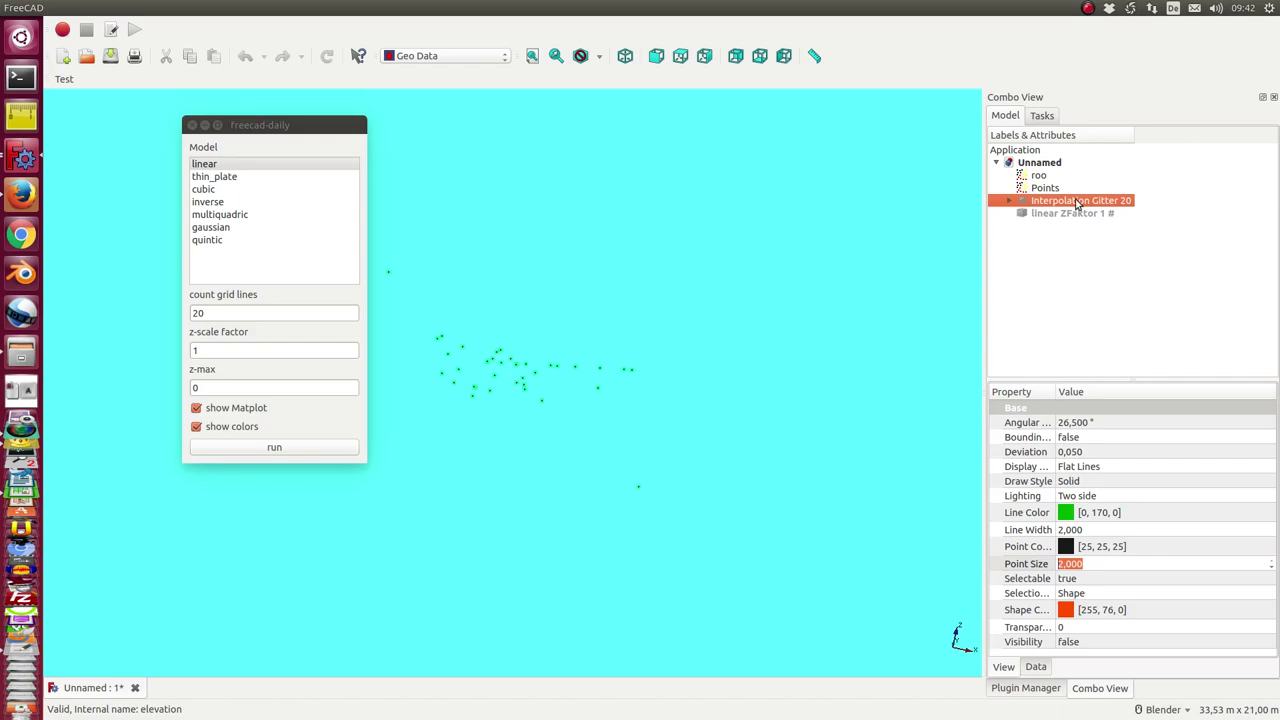
{"action": "key", "text": "space"}
{"action": "left_click_drag", "start_coordinate": [495, 599], "coordinate": [789, 448]}
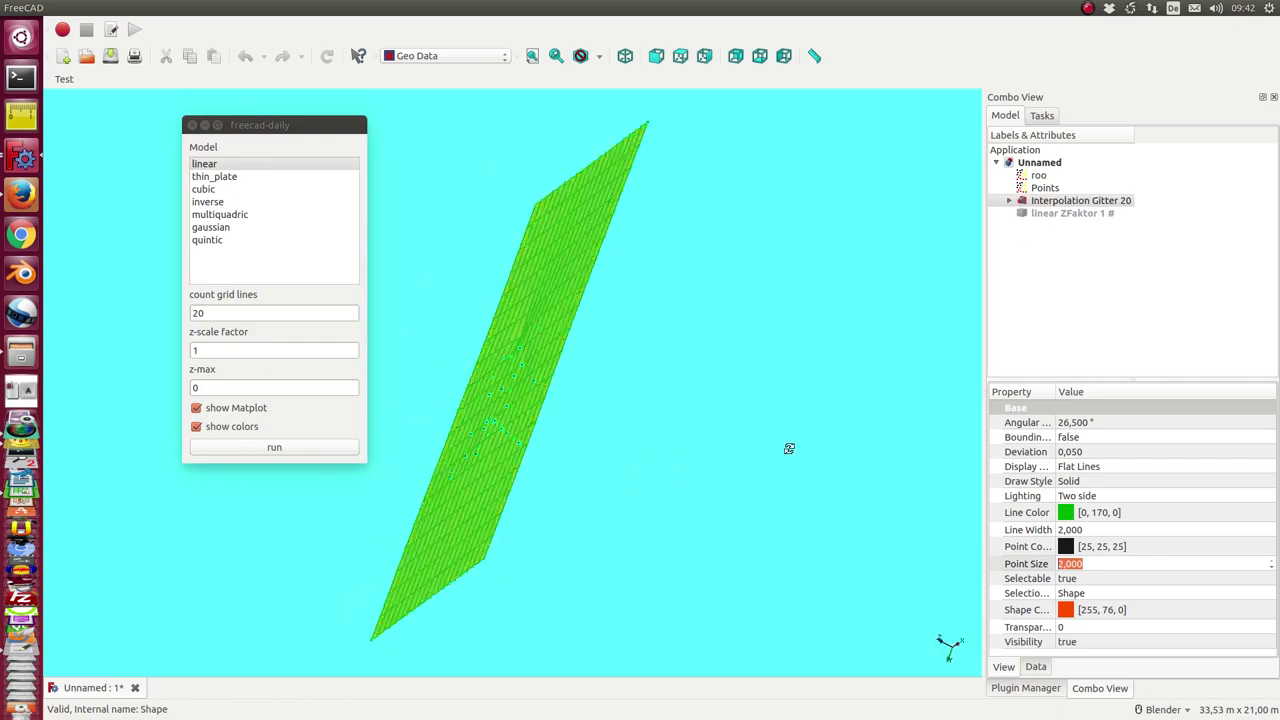
{"action": "key", "text": "2"}
{"action": "left_click", "coordinate": [1035, 201]}
{"action": "key", "text": "space"}
{"action": "left_click", "coordinate": [1055, 213]}
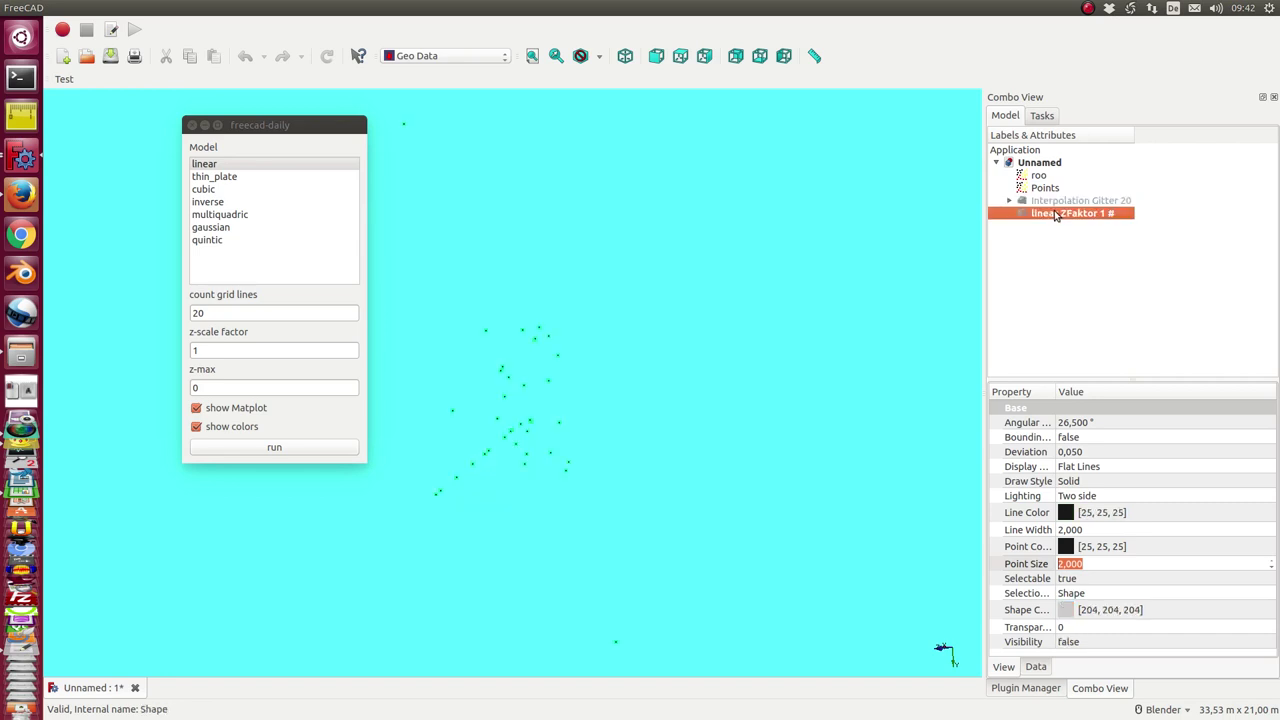
{"action": "key", "text": "space"}
{"action": "left_click", "coordinate": [843, 297]}
{"action": "left_click_drag", "start_coordinate": [840, 294], "coordinate": [544, 465]}
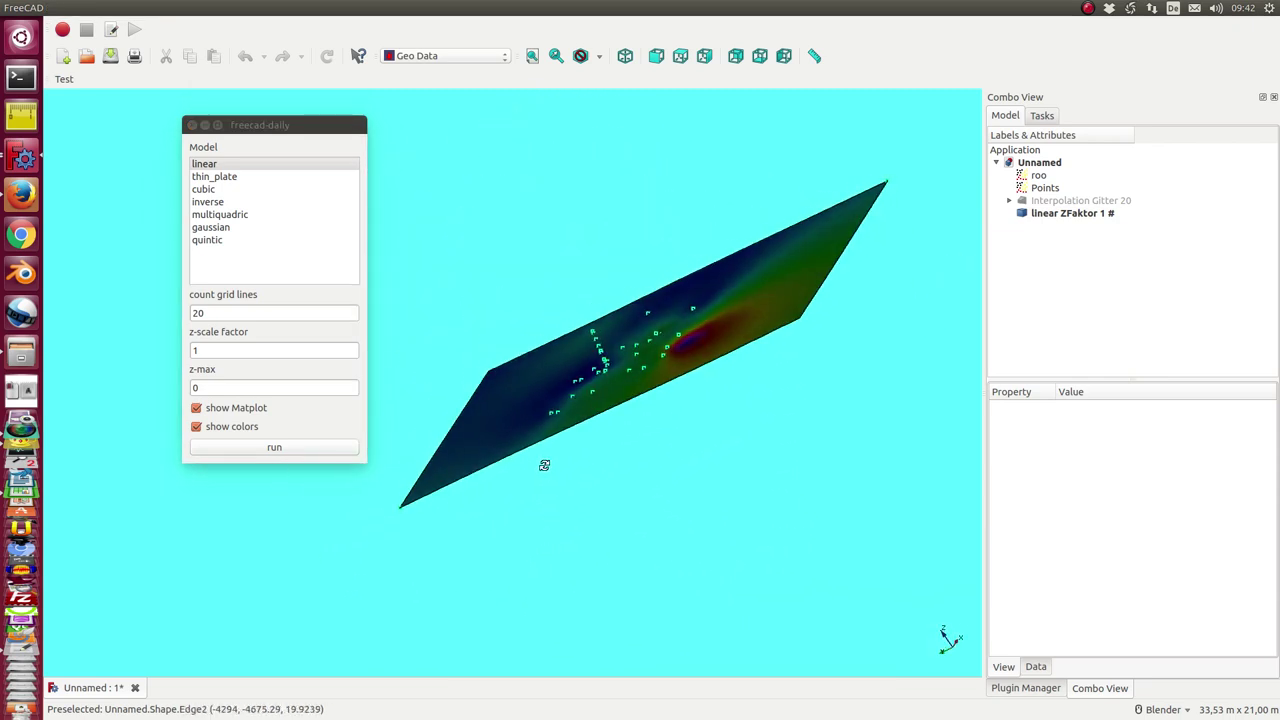
{"action": "key", "text": "1"}
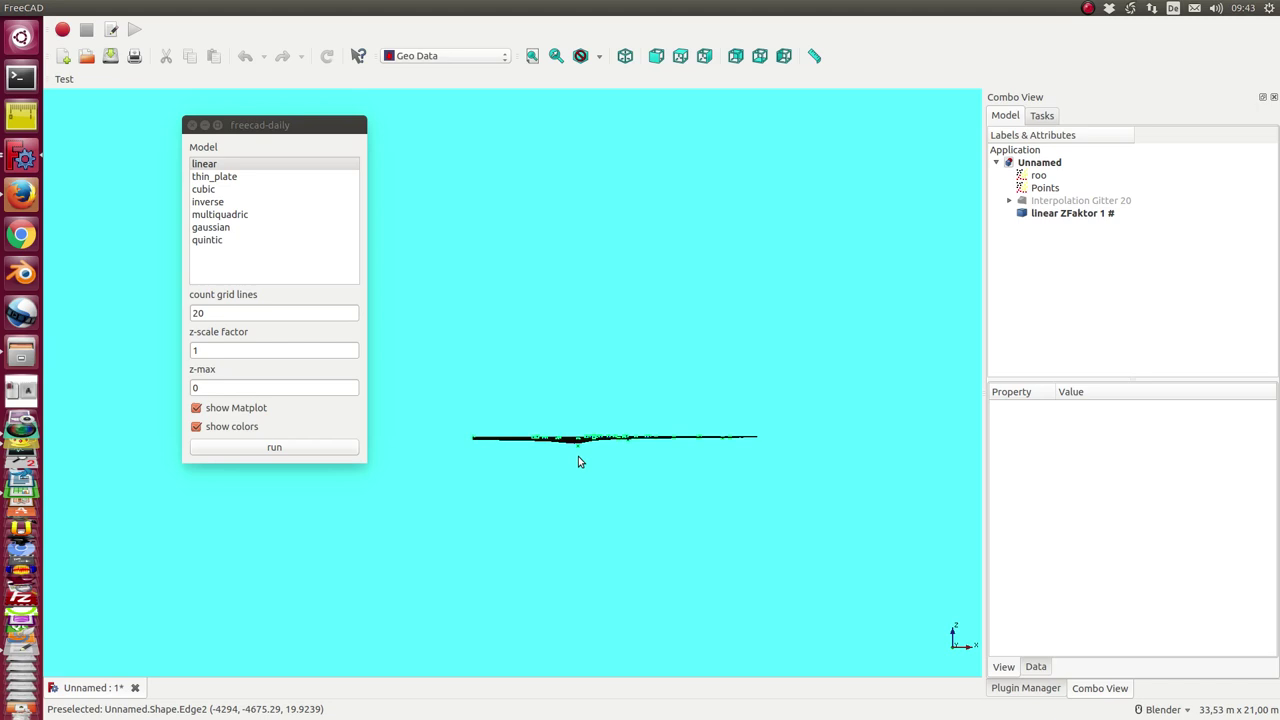
{"action": "key", "text": "2"}
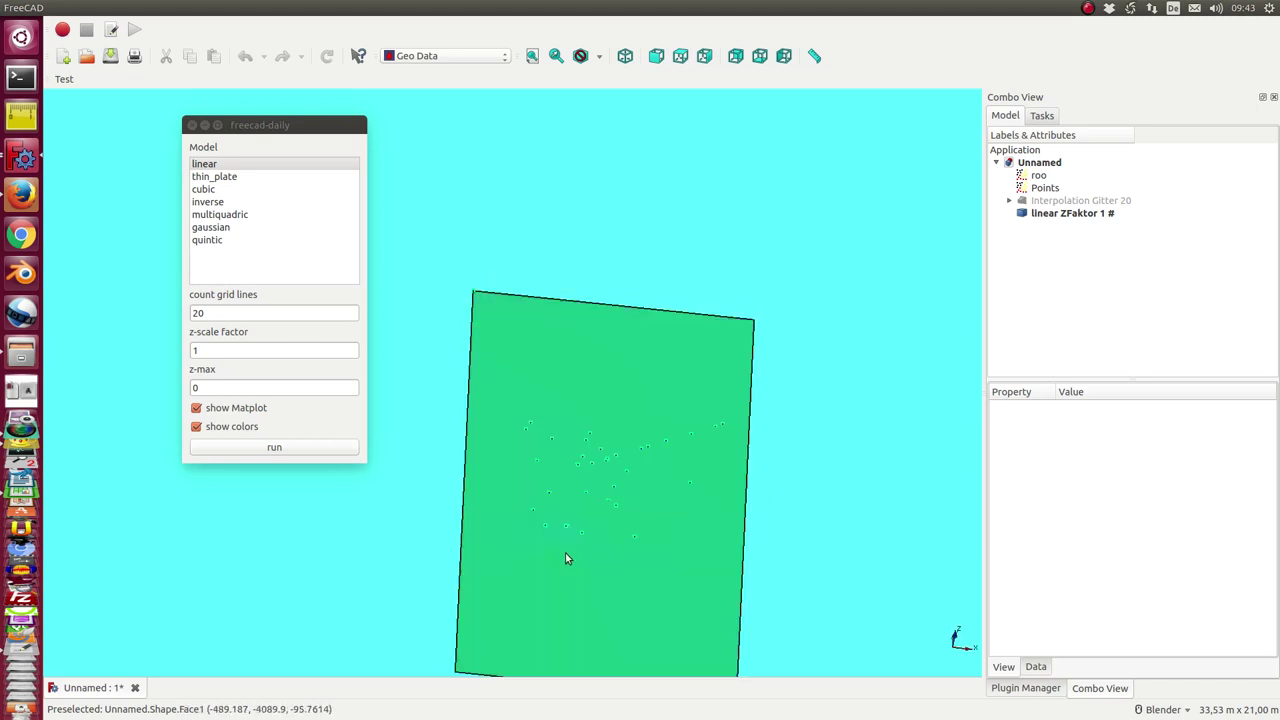
{"action": "left_click_drag", "start_coordinate": [840, 390], "coordinate": [697, 333]}
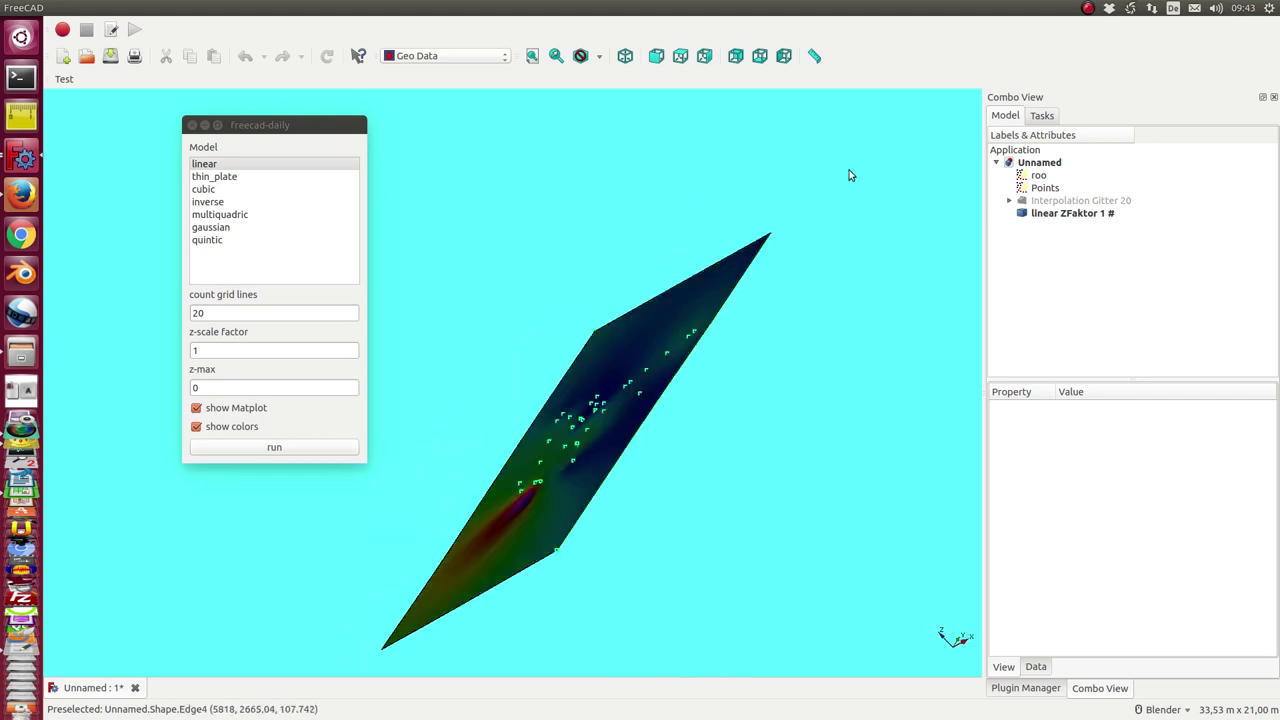
{"action": "left_click", "coordinate": [1072, 213]}
Hide the linear surface, compute the thin_plate surface at z-scale factor 1, and orbit it
{"action": "key", "text": "space"}
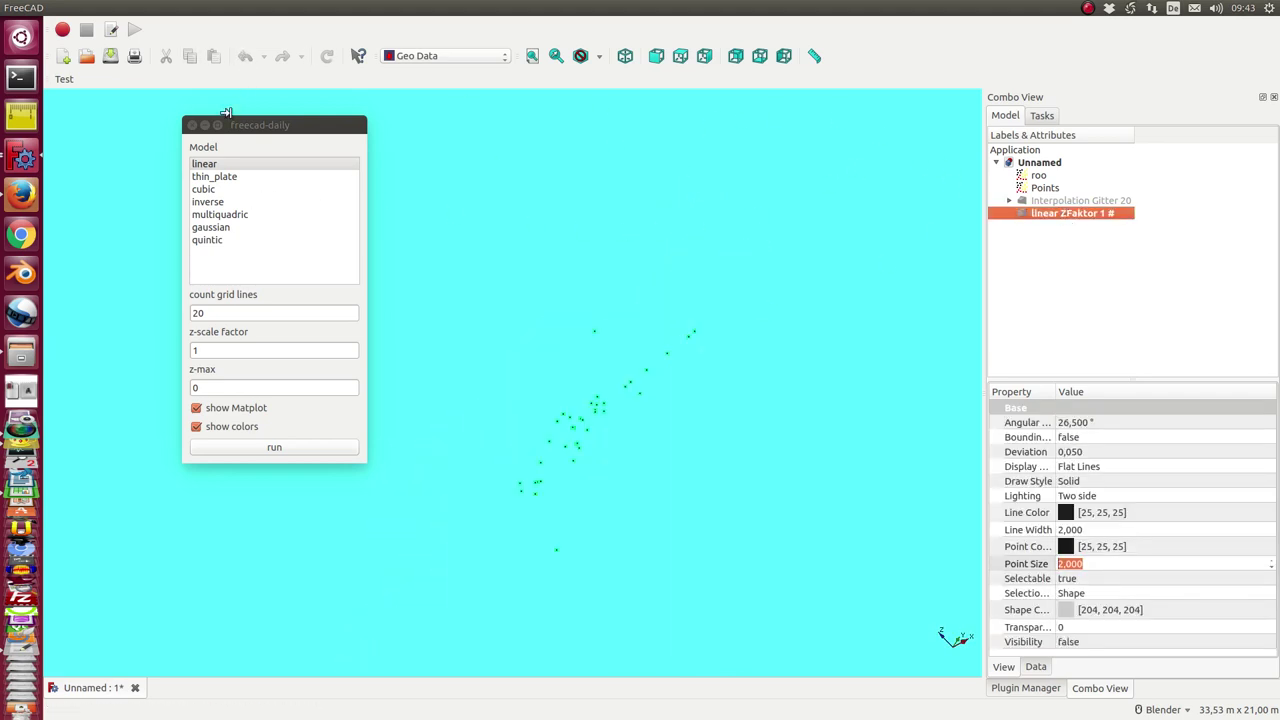
{"action": "left_click", "coordinate": [218, 178]}
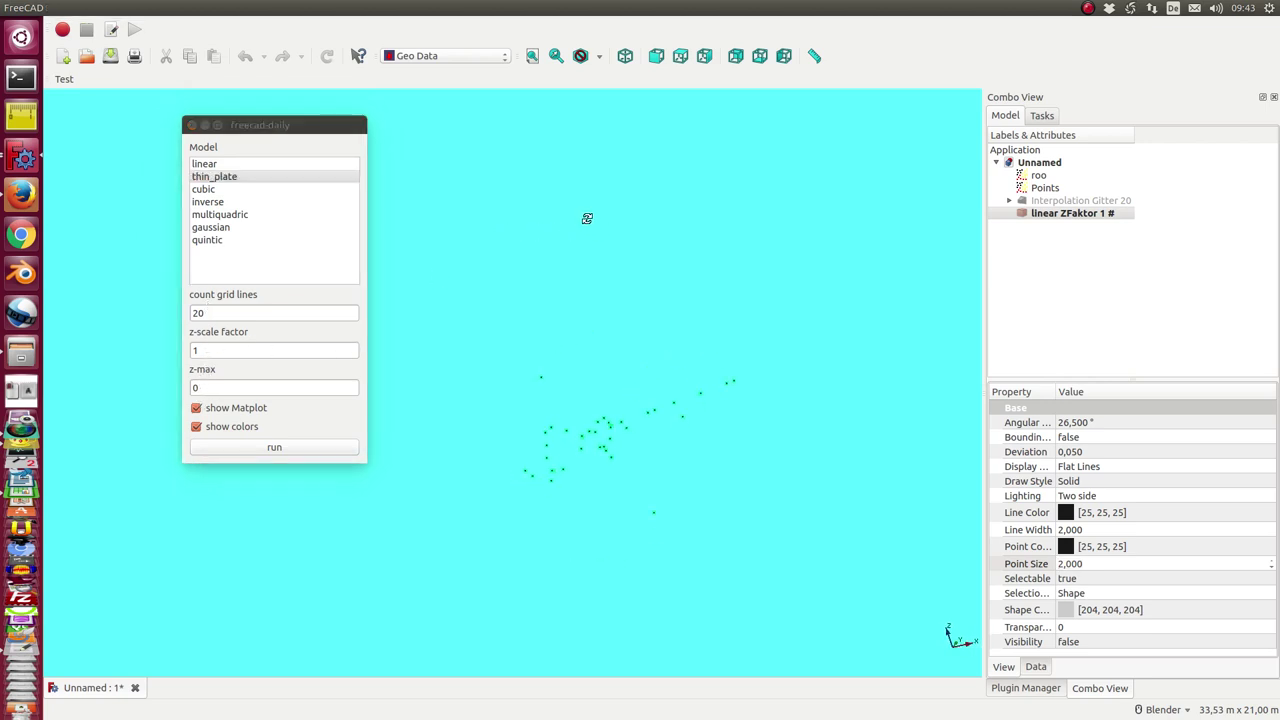
{"action": "left_click", "coordinate": [222, 349]}
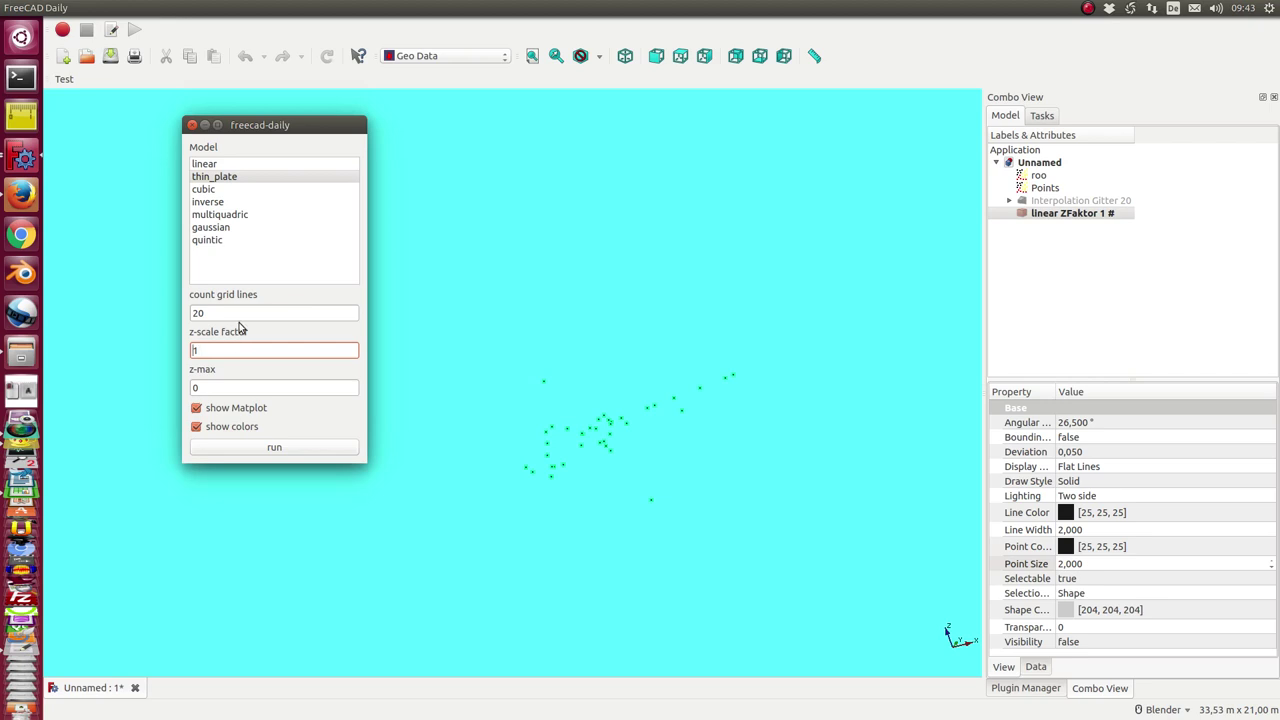
{"action": "left_click", "coordinate": [288, 447]}
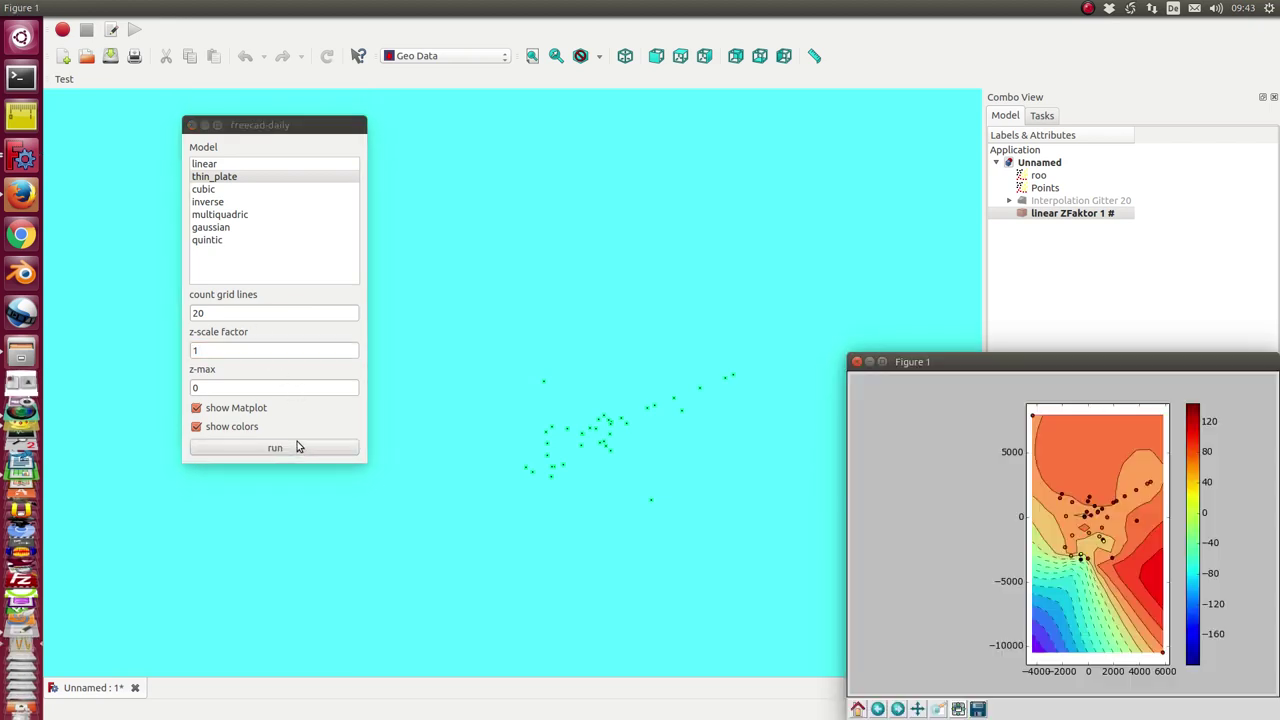
{"action": "left_click", "coordinate": [857, 363]}
{"action": "left_click_drag", "start_coordinate": [857, 363], "coordinate": [946, 311]}
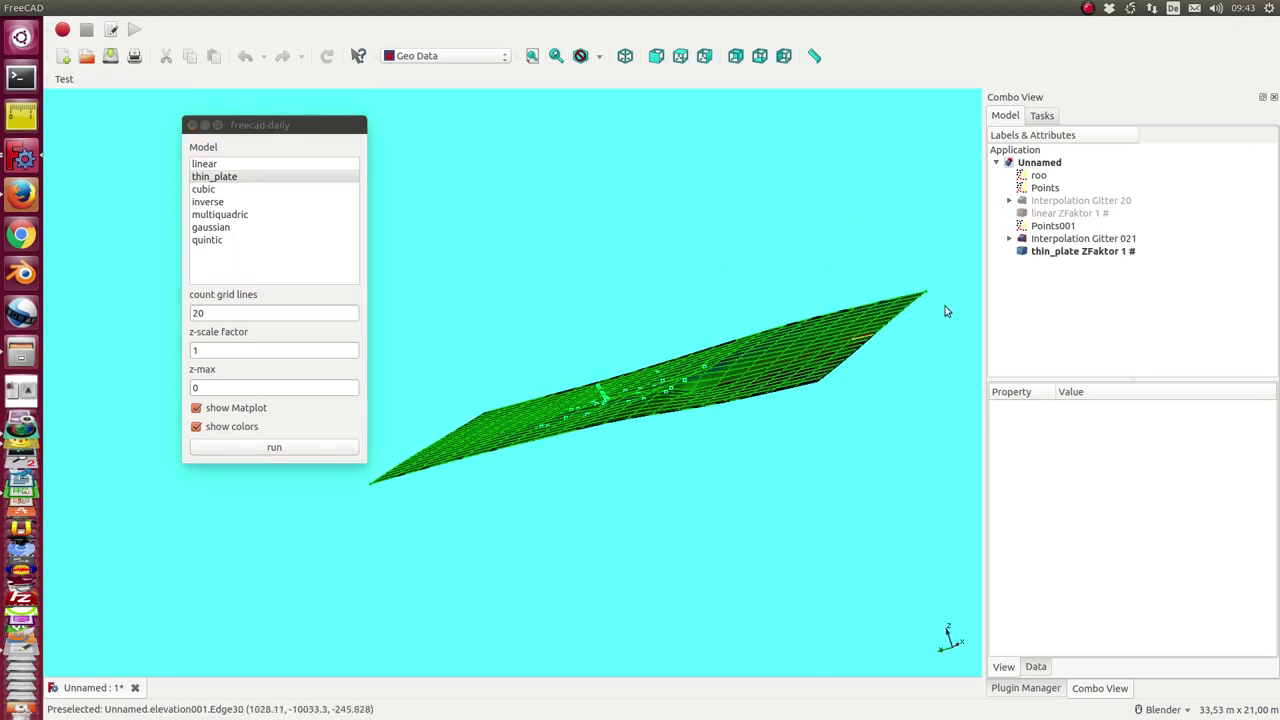
{"action": "left_click", "coordinate": [1090, 252]}
{"action": "left_click_drag", "start_coordinate": [692, 252], "coordinate": [614, 320]}
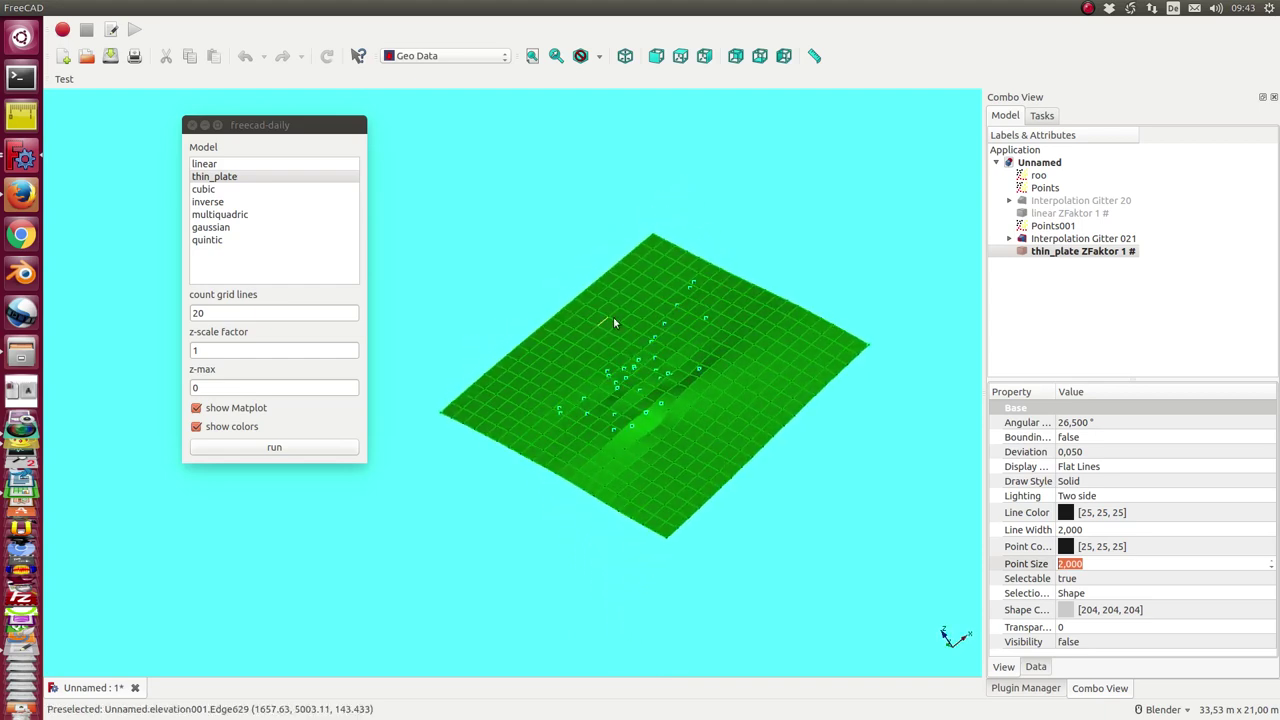
Compute the cubic surface, dismiss Figure 1, and orbit the cubic ZFaktor 1 # mesh
{"action": "left_click", "coordinate": [205, 189]}
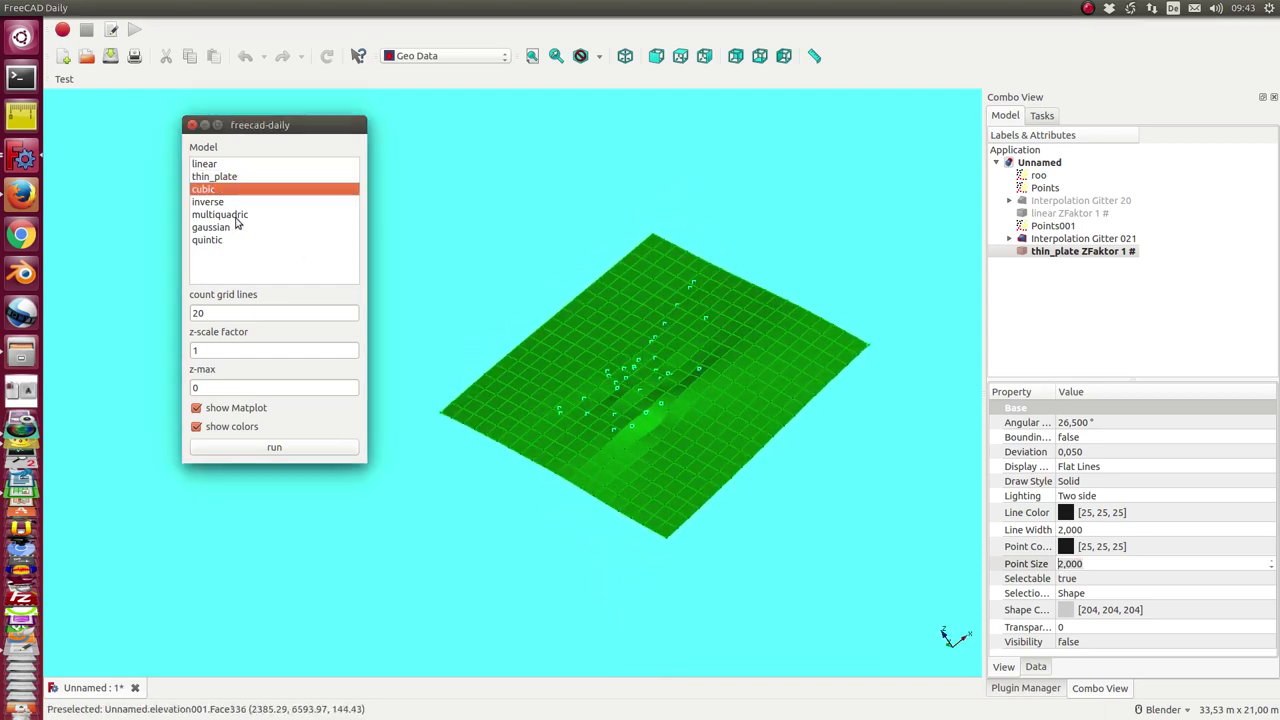
{"action": "left_click", "coordinate": [304, 450]}
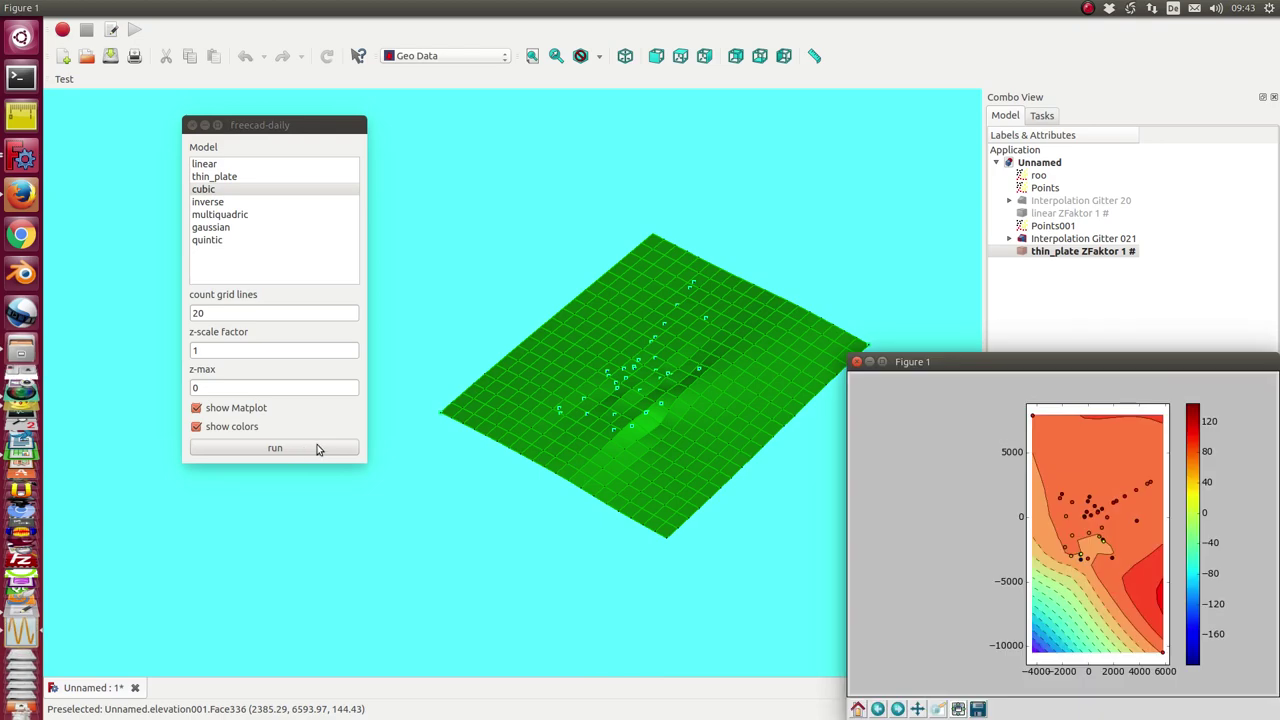
{"action": "left_click", "coordinate": [857, 362]}
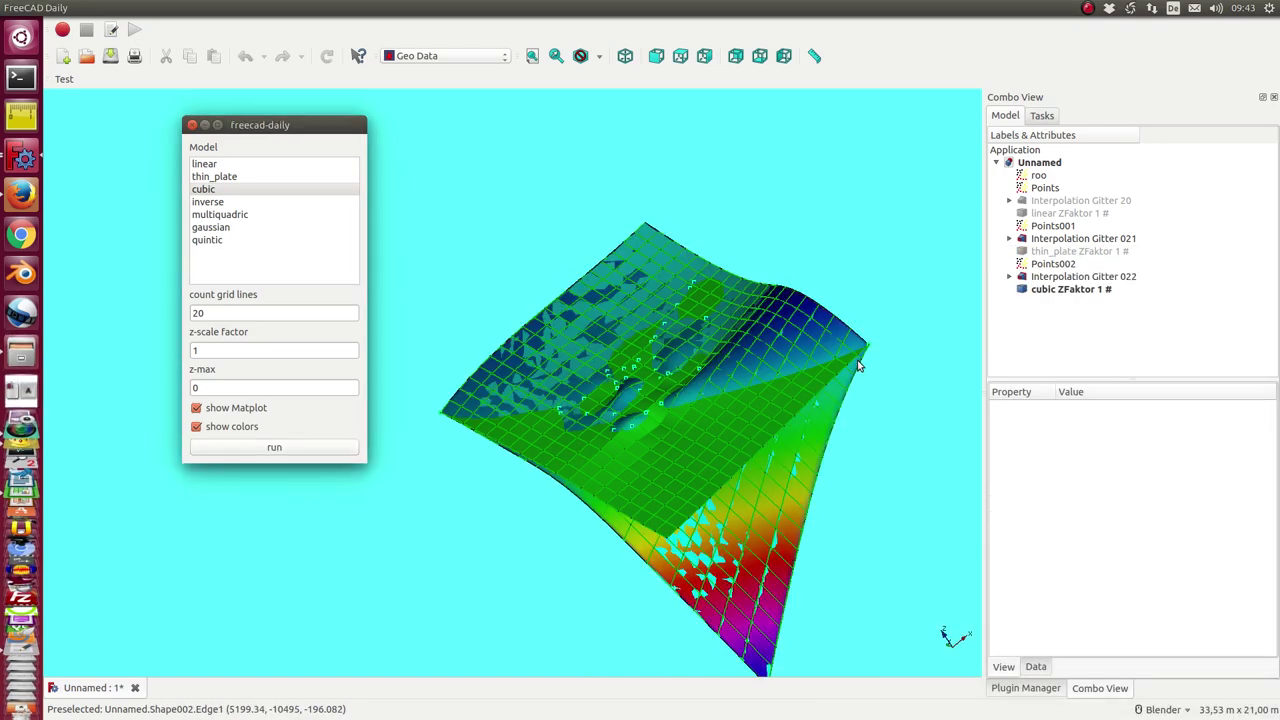
{"action": "left_click_drag", "start_coordinate": [329, 514], "coordinate": [524, 435]}
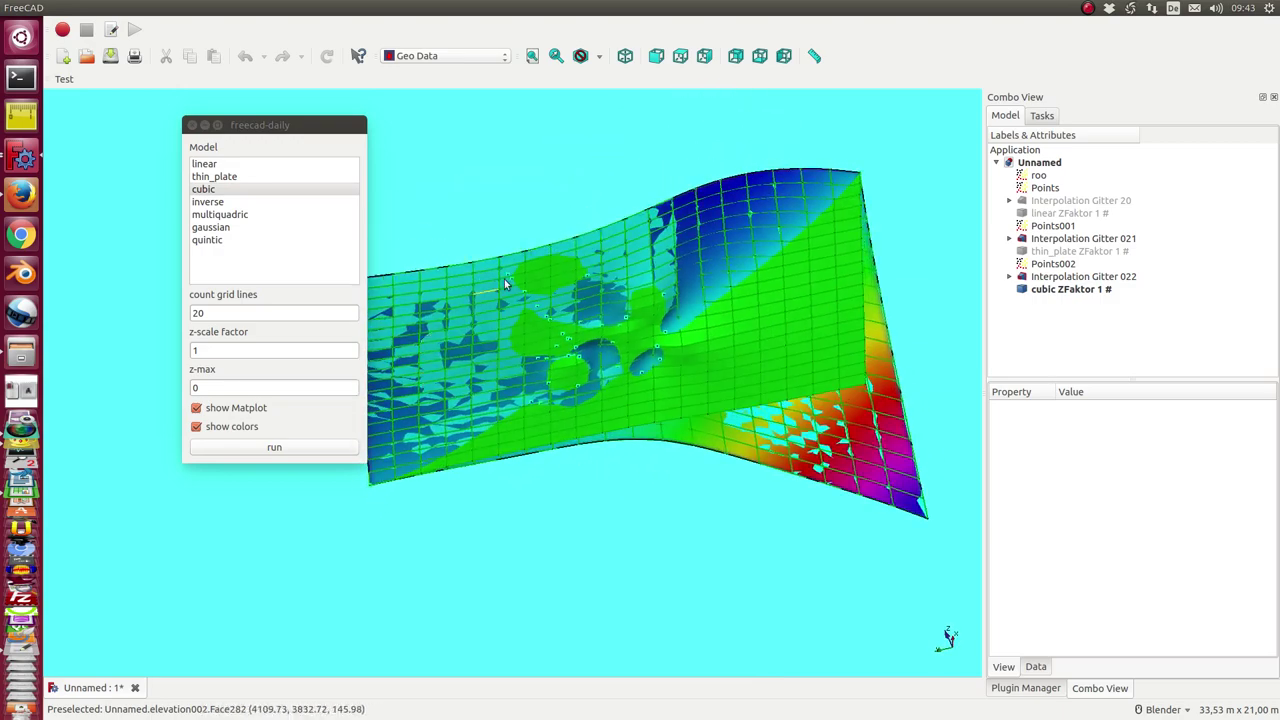
{"action": "left_click_drag", "start_coordinate": [638, 254], "coordinate": [764, 104]}
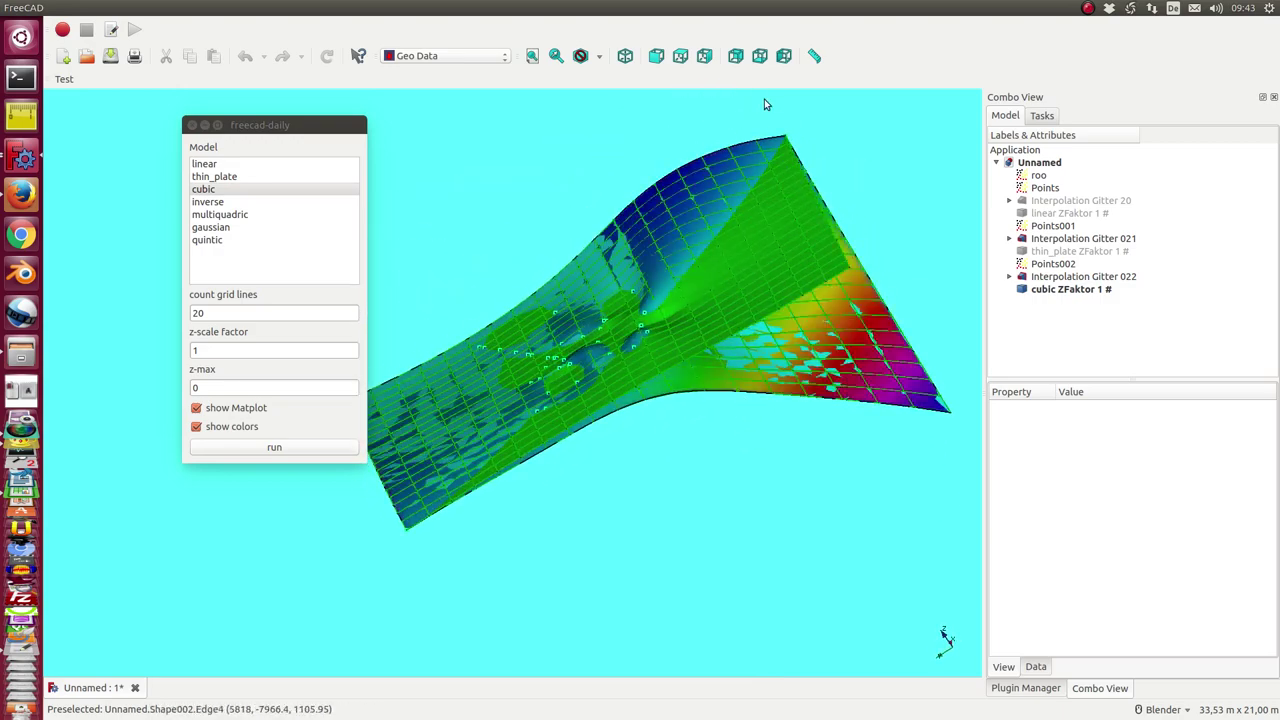
{"action": "left_click_drag", "start_coordinate": [843, 177], "coordinate": [640, 357]}
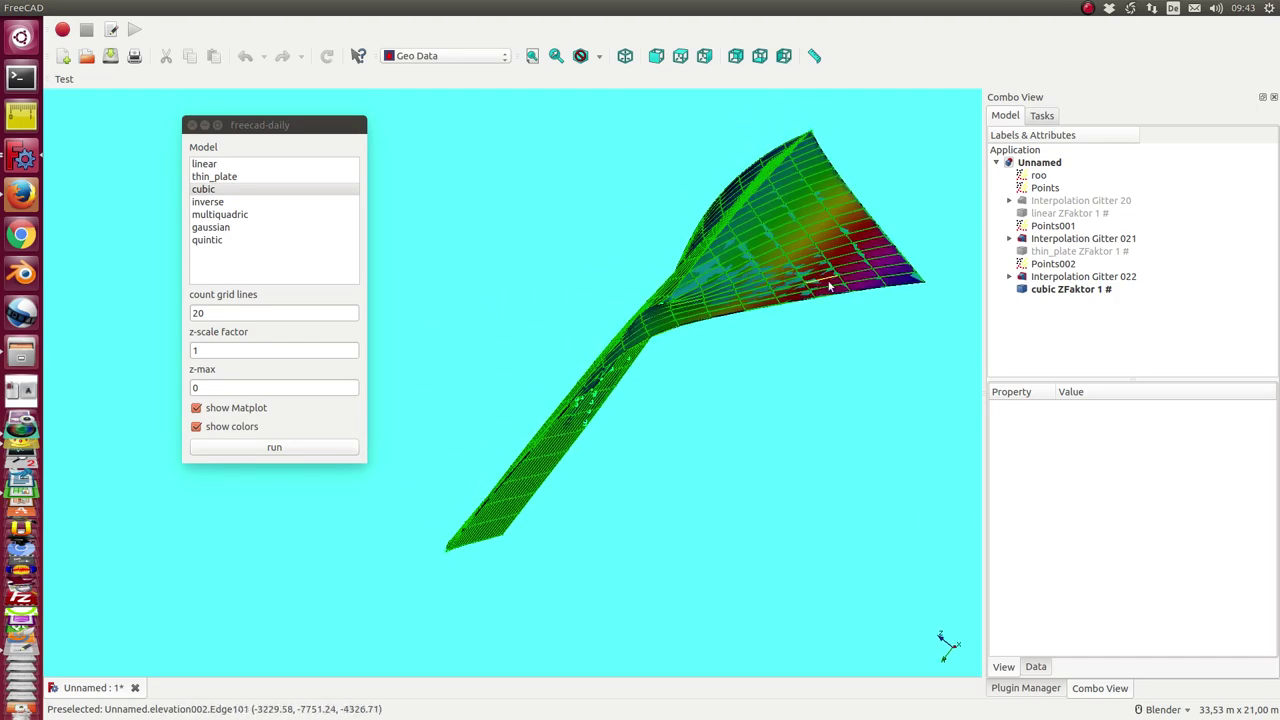
{"action": "mouse_move", "coordinate": [831, 283]}
{"action": "left_mouse_down"}
{"action": "mouse_move", "coordinate": [687, 127]}
{"action": "mouse_move", "coordinate": [829, 280]}
{"action": "left_mouse_up"}
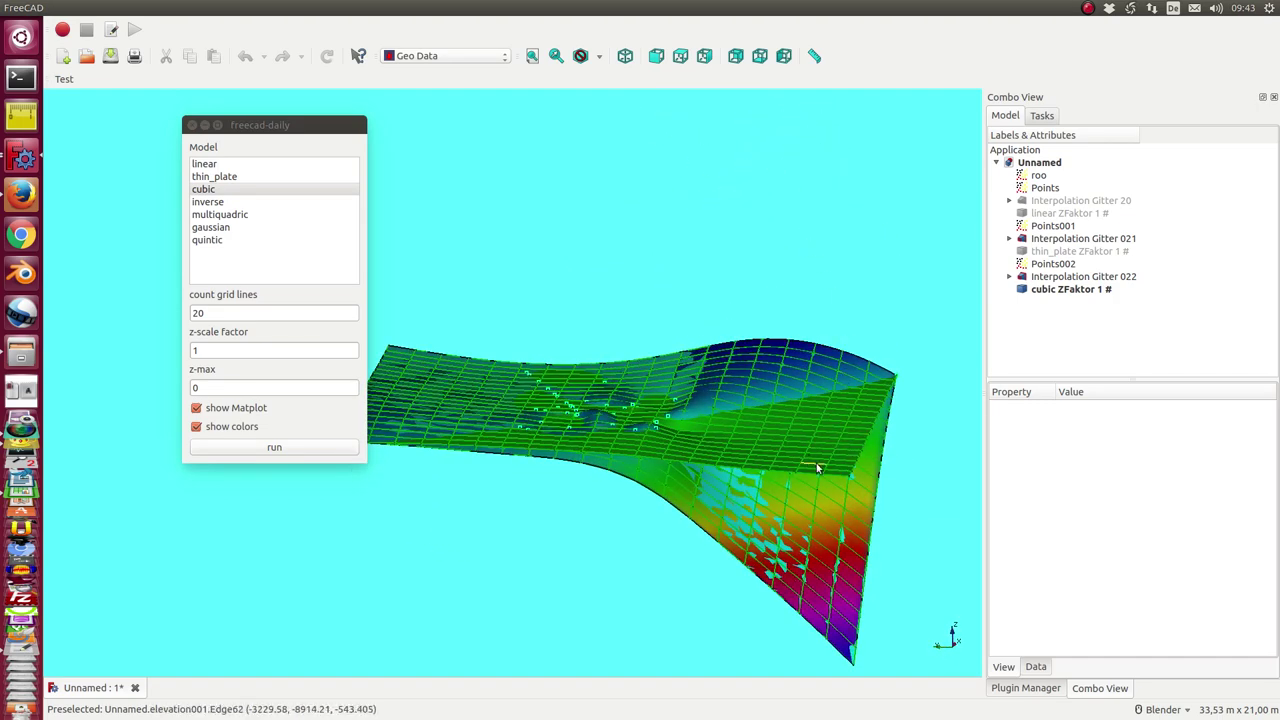
{"action": "left_click_drag", "start_coordinate": [526, 311], "coordinate": [491, 231]}
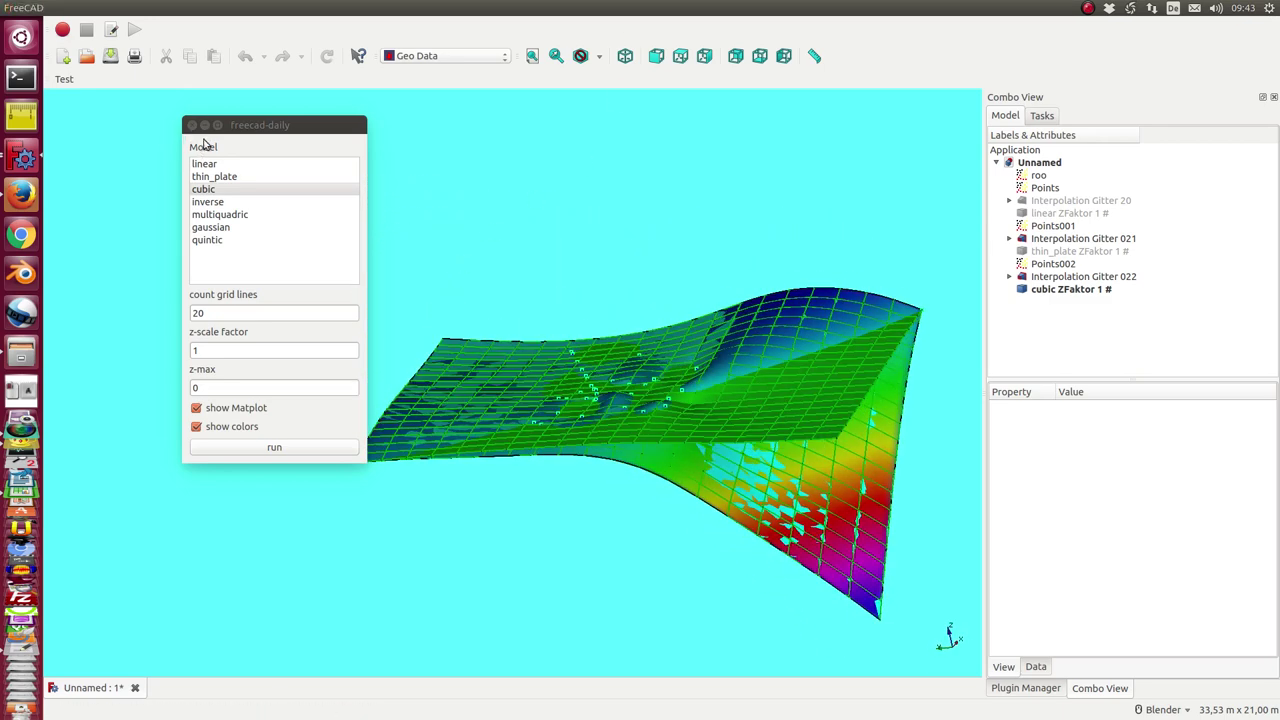
Run the multiquadric model, close Figure 1, and orbit the surfaces from below and front
{"action": "left_click", "coordinate": [226, 215]}
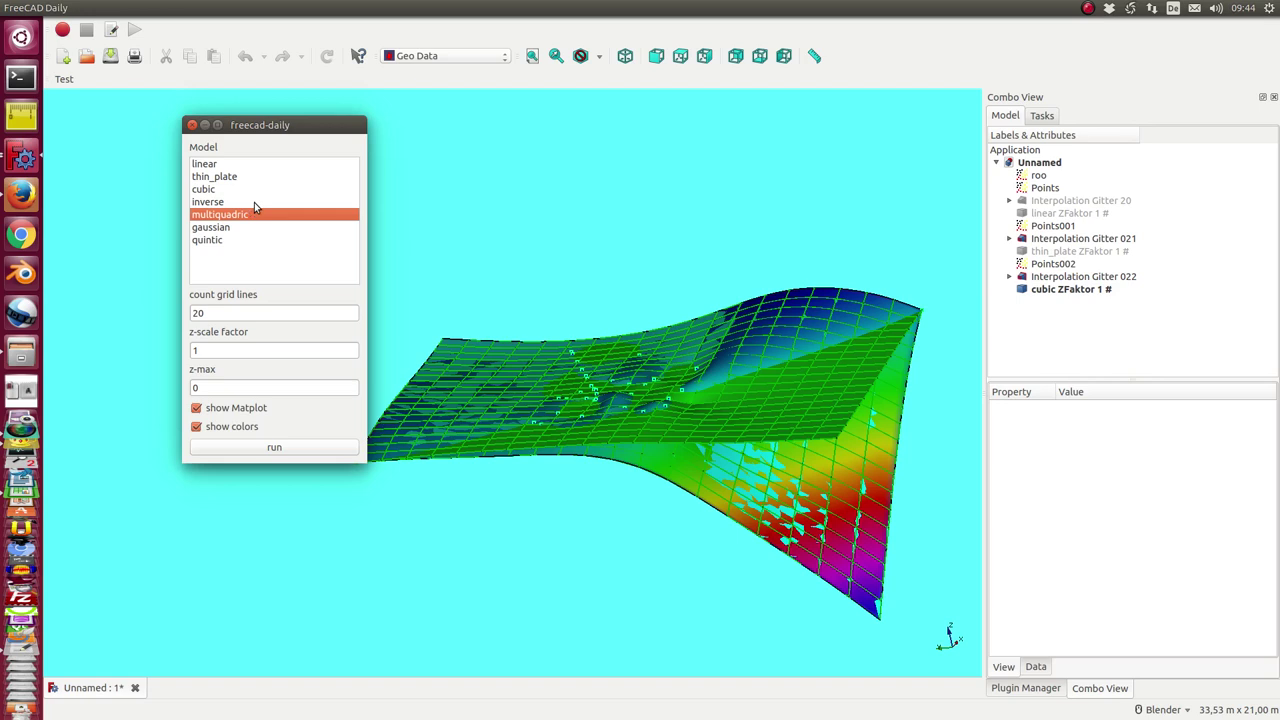
{"action": "left_click", "coordinate": [306, 450]}
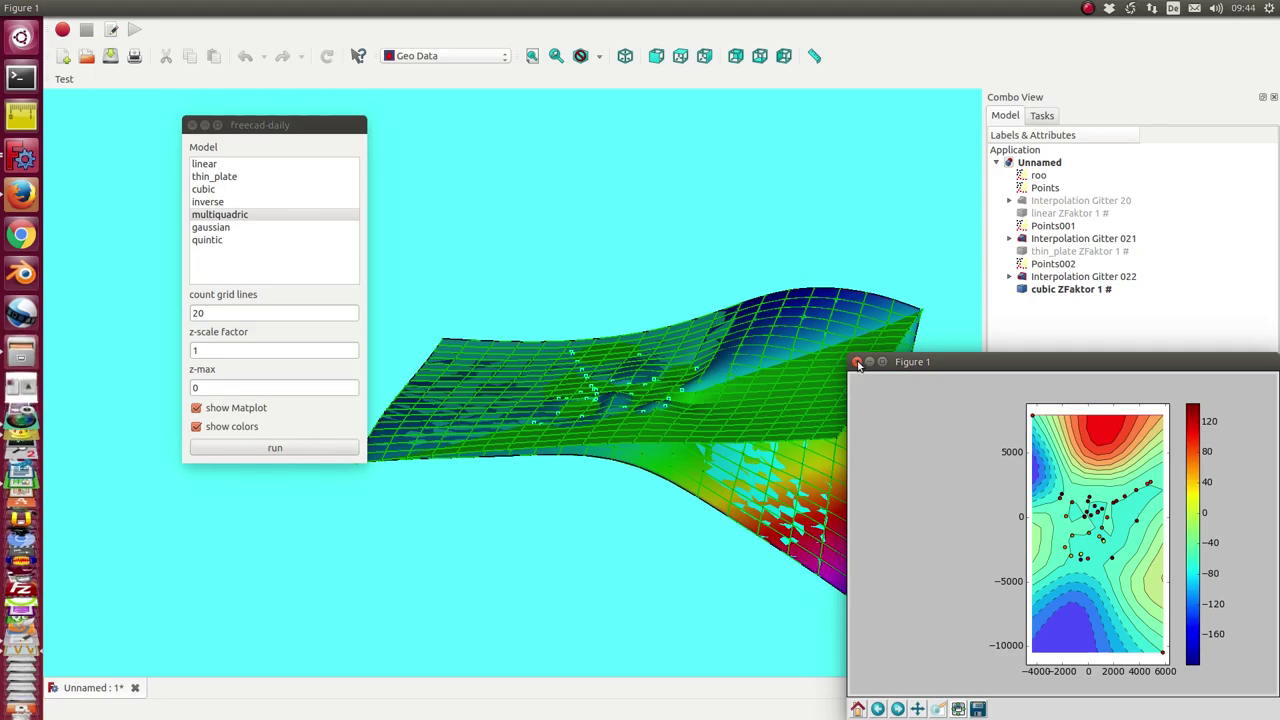
{"action": "left_click", "coordinate": [856, 361]}
{"action": "left_click_drag", "start_coordinate": [850, 362], "coordinate": [468, 490]}
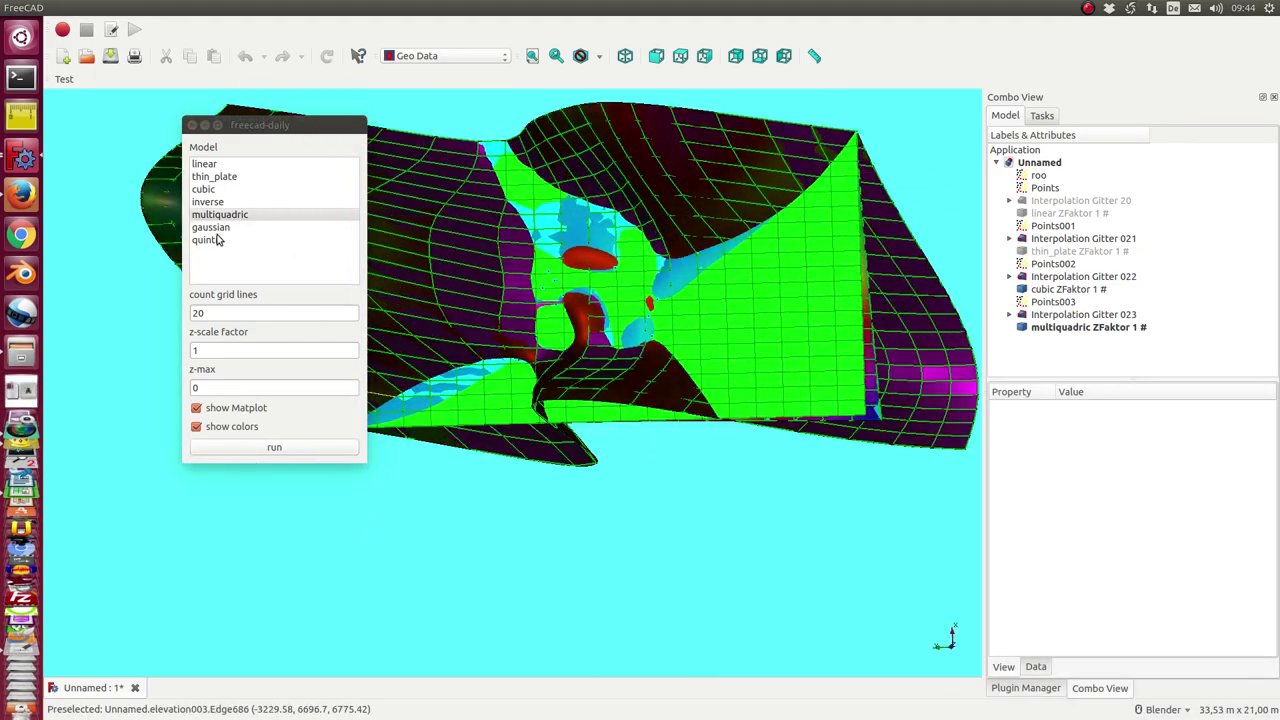
{"action": "left_click_drag", "start_coordinate": [510, 140], "coordinate": [350, 105]}
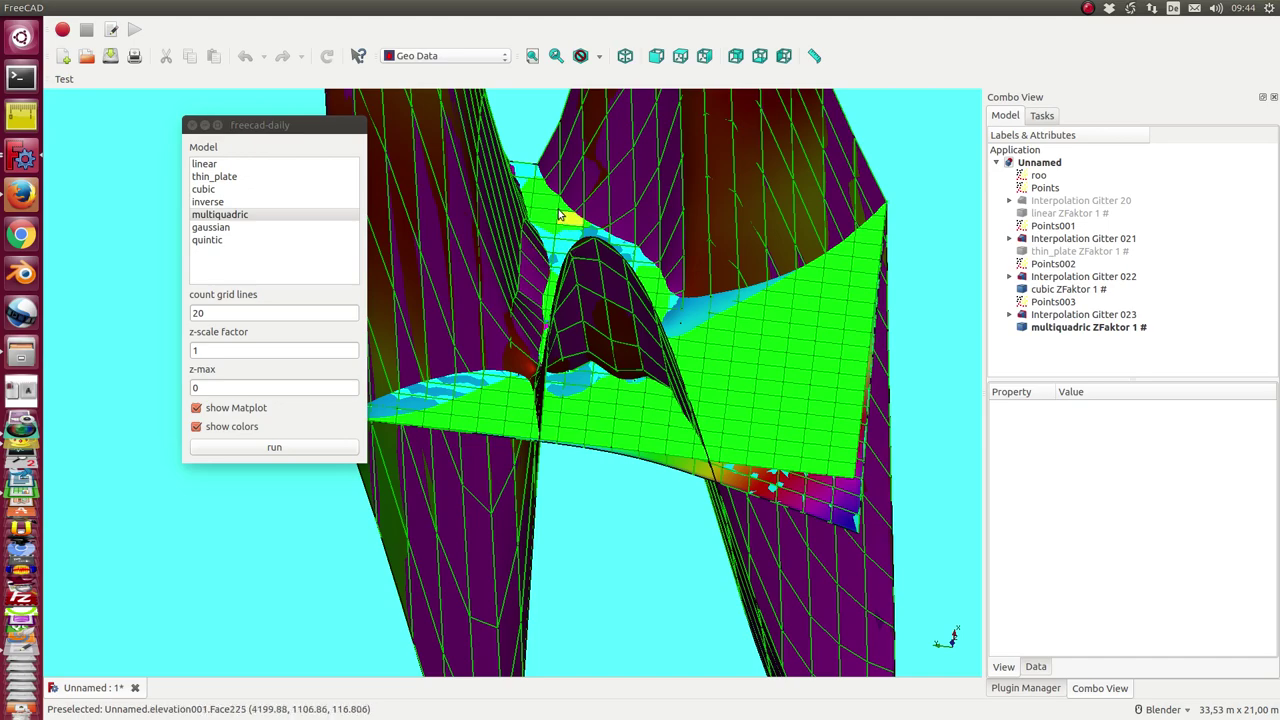
{"action": "left_click_drag", "start_coordinate": [566, 216], "coordinate": [797, 211]}
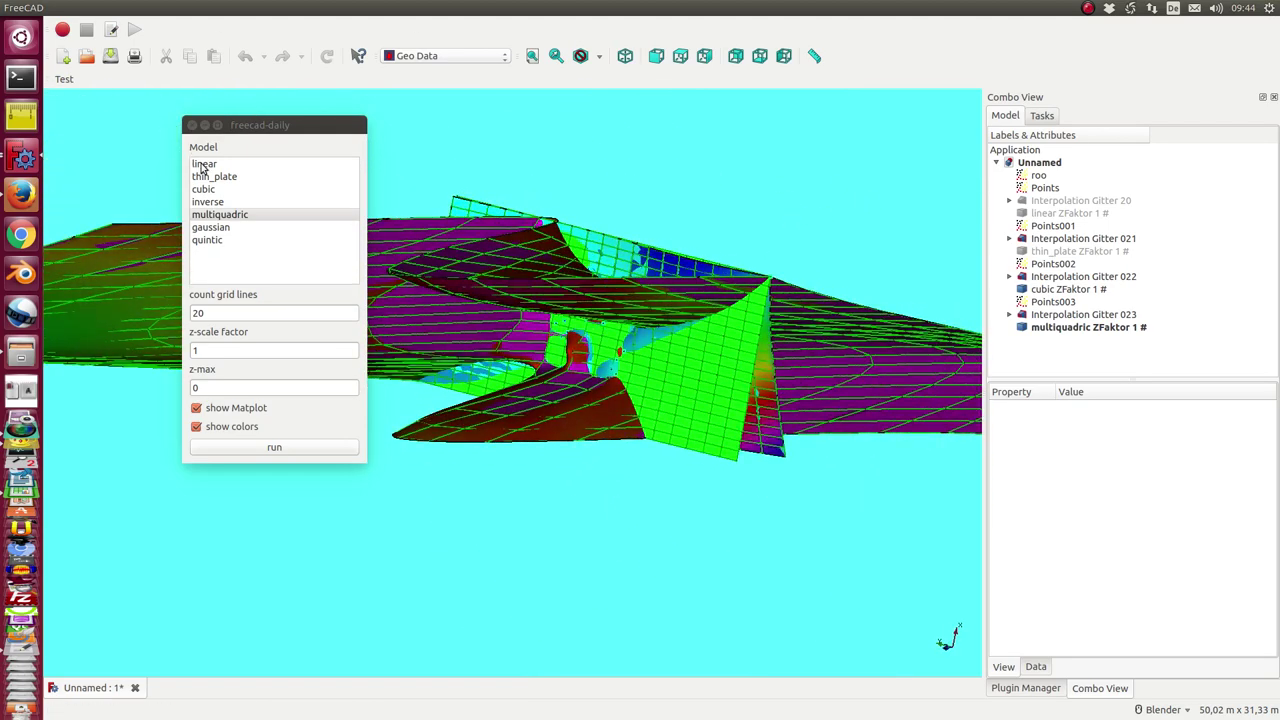